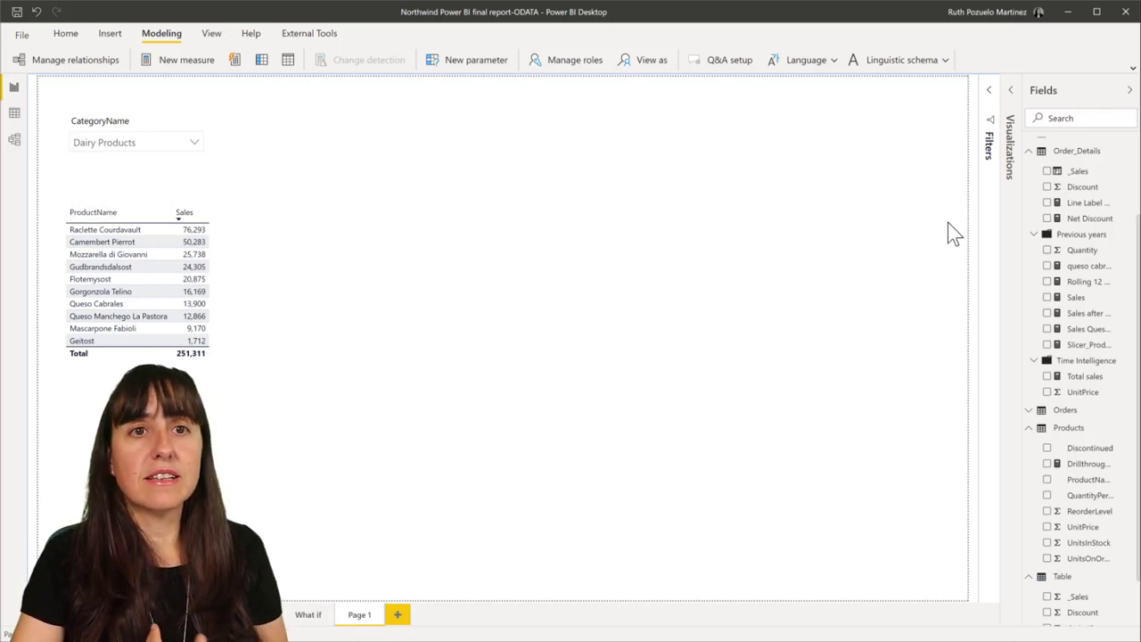
Step: Add an Order_Details measure QC sales = CALCULATE([Sales], Products[ProductName]="Queso Cabrales")
{"action": "right_click", "coordinate": [1075, 165]}
{"action": "left_click", "coordinate": [872, 272]}
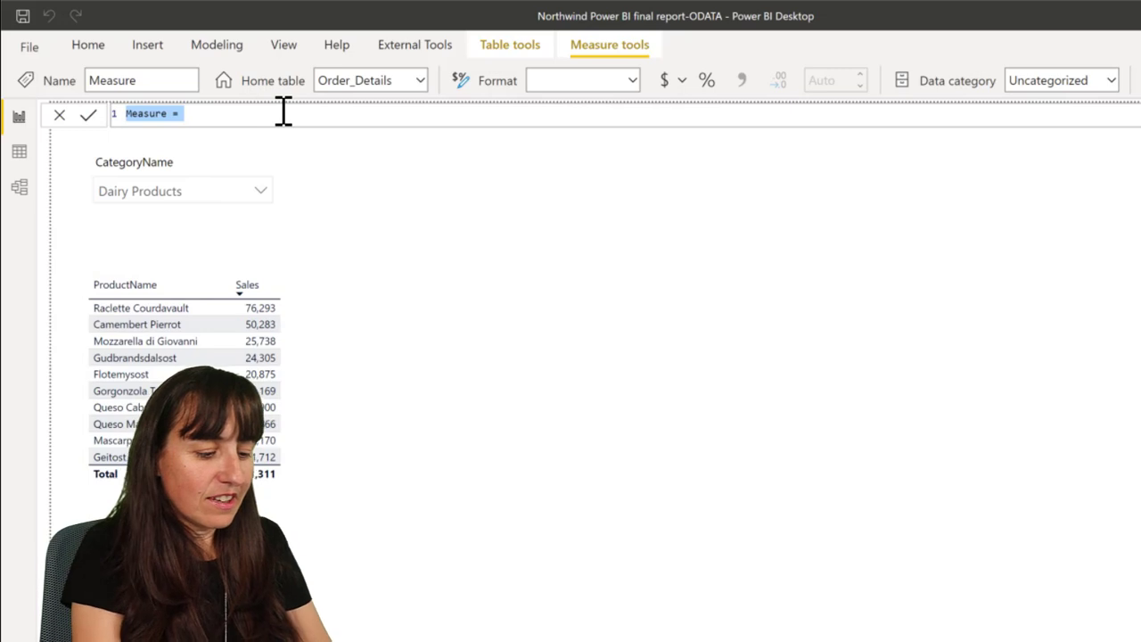
{"action": "type", "text": "QC sa"}
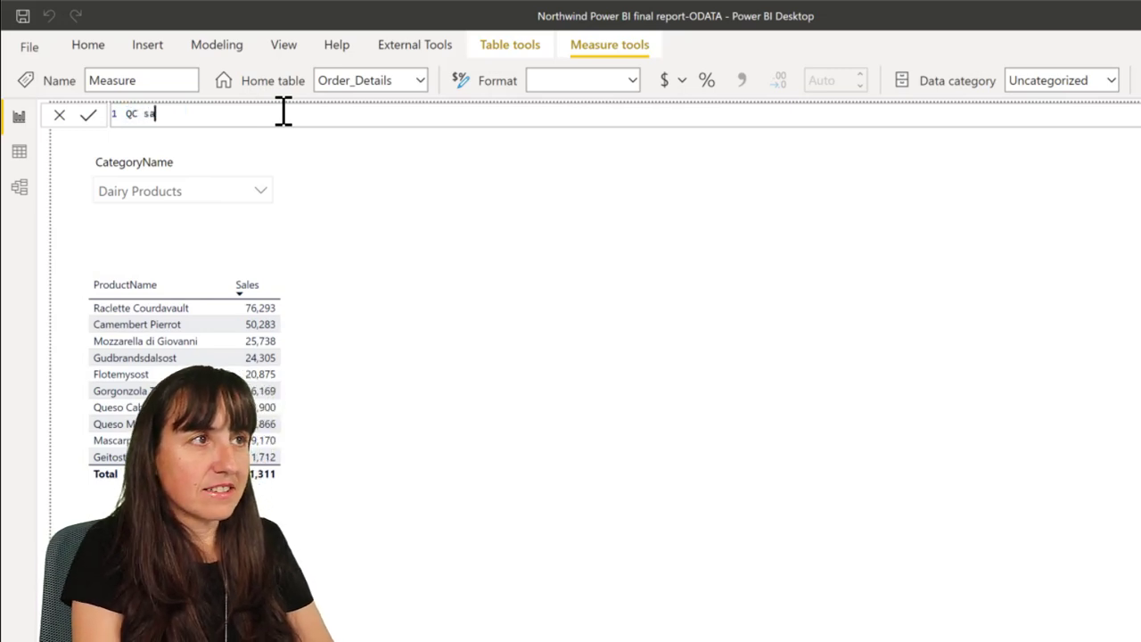
{"action": "type", "text": "les ="}
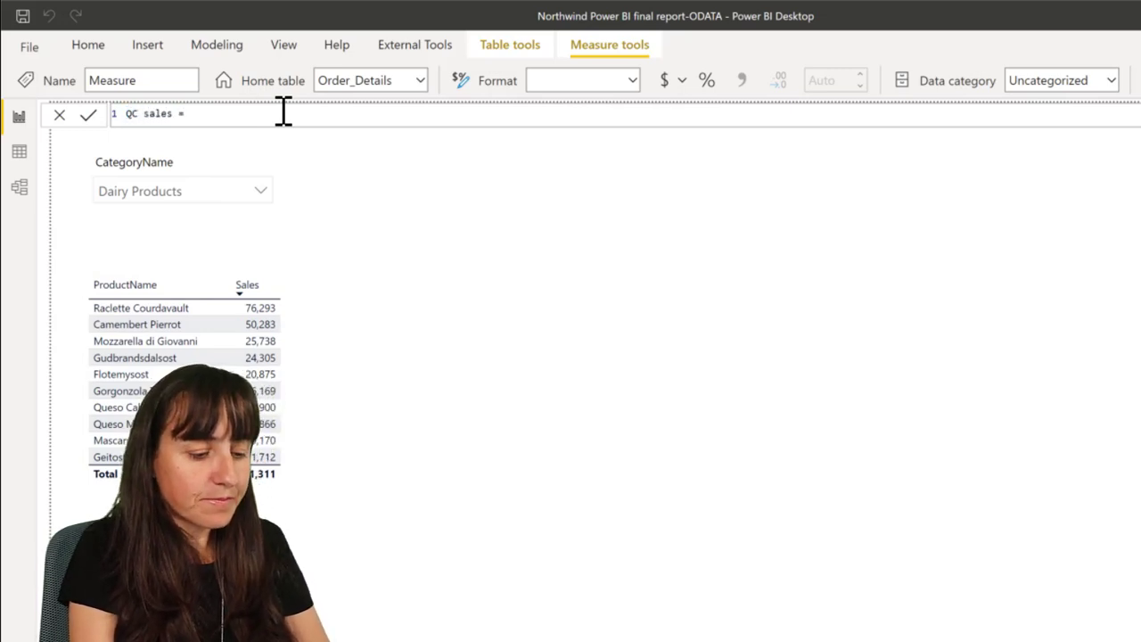
{"action": "key", "text": "shift+Return"}
{"action": "type", "text": "CALCULATE("}
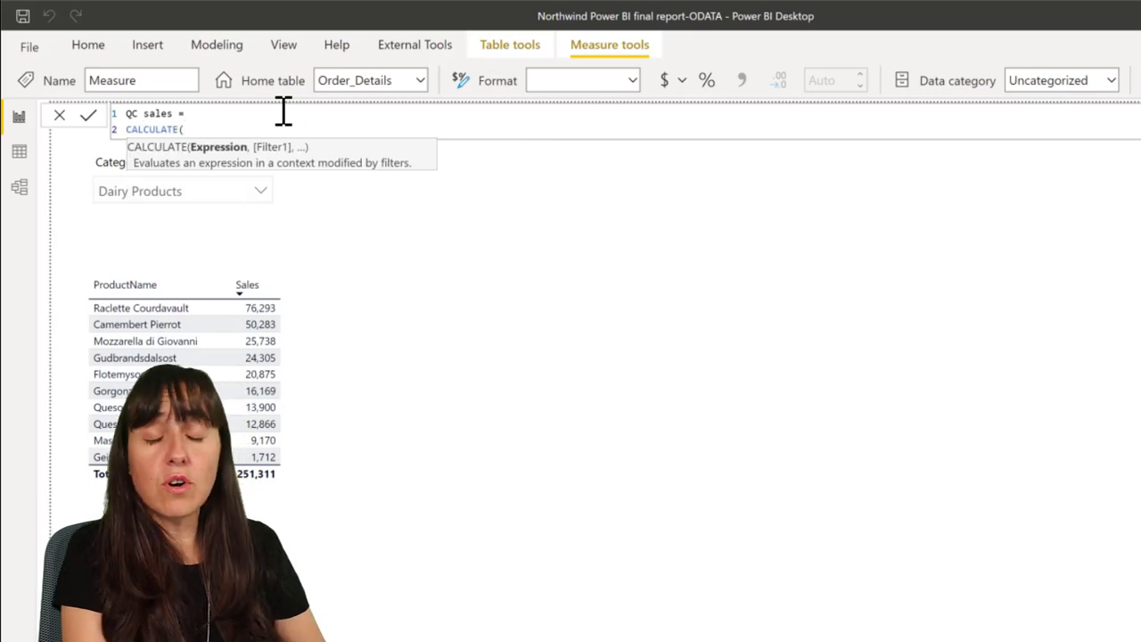
{"action": "type", "text": "["}
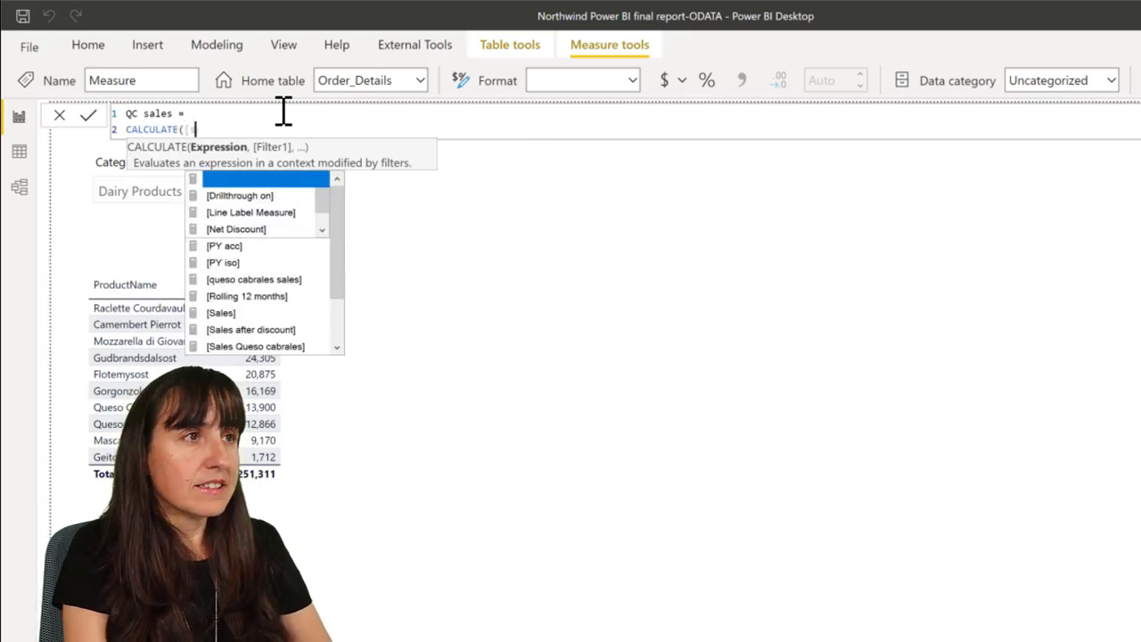
{"action": "type", "text": "Sales"}
{"action": "key", "text": "Tab"}
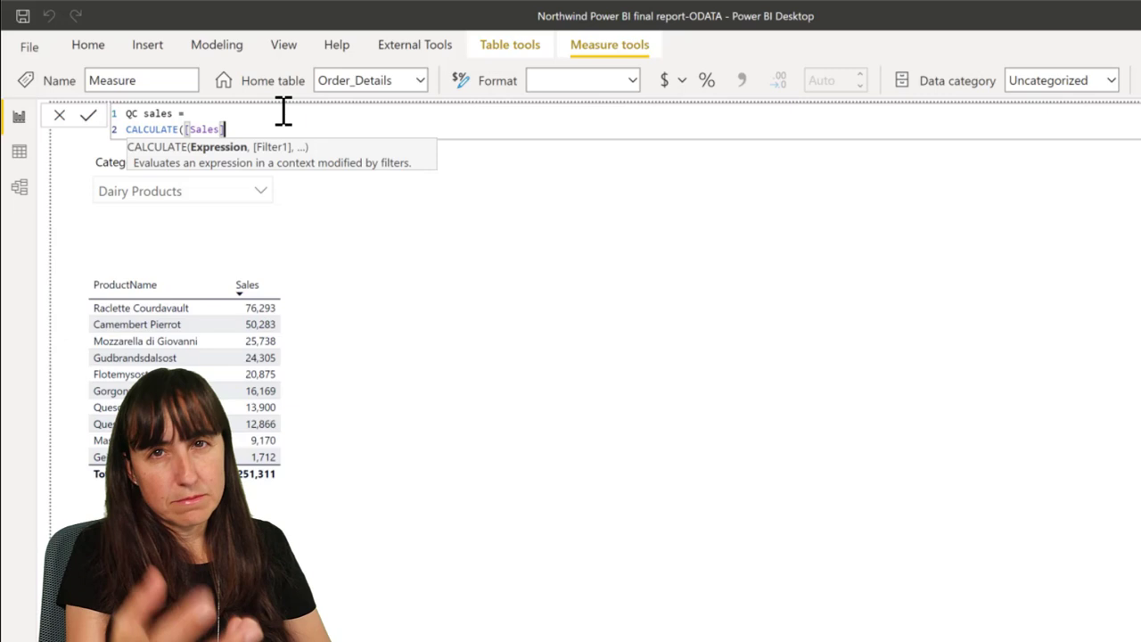
{"action": "type", "text": ","}
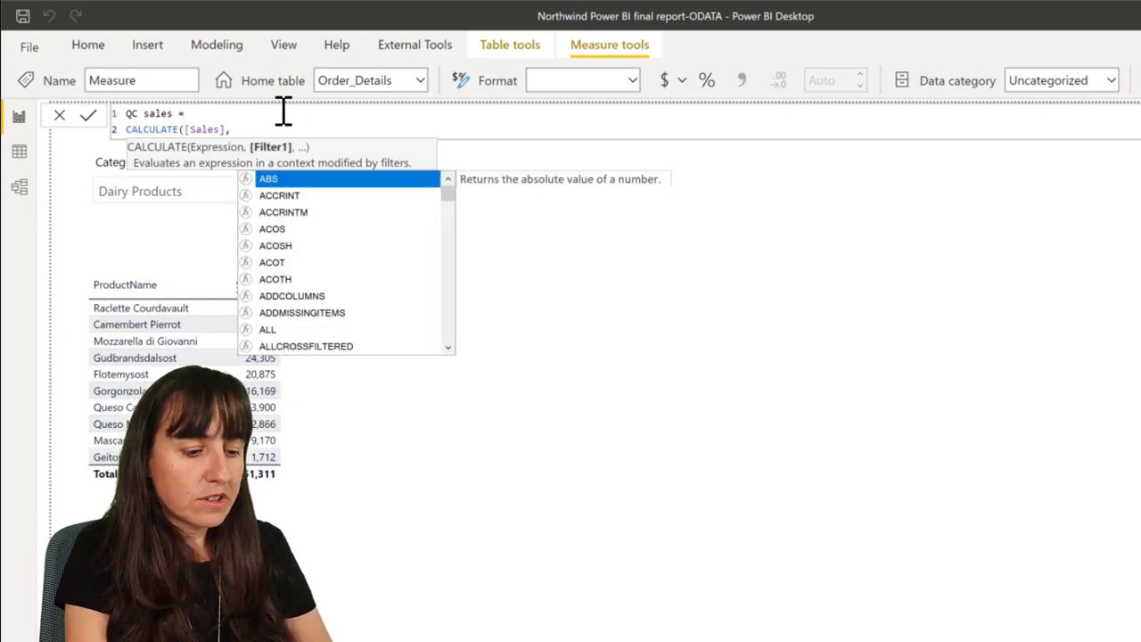
{"action": "type", "text": " prod"}
{"action": "key", "text": "Down"}
{"action": "key", "text": "Down"}
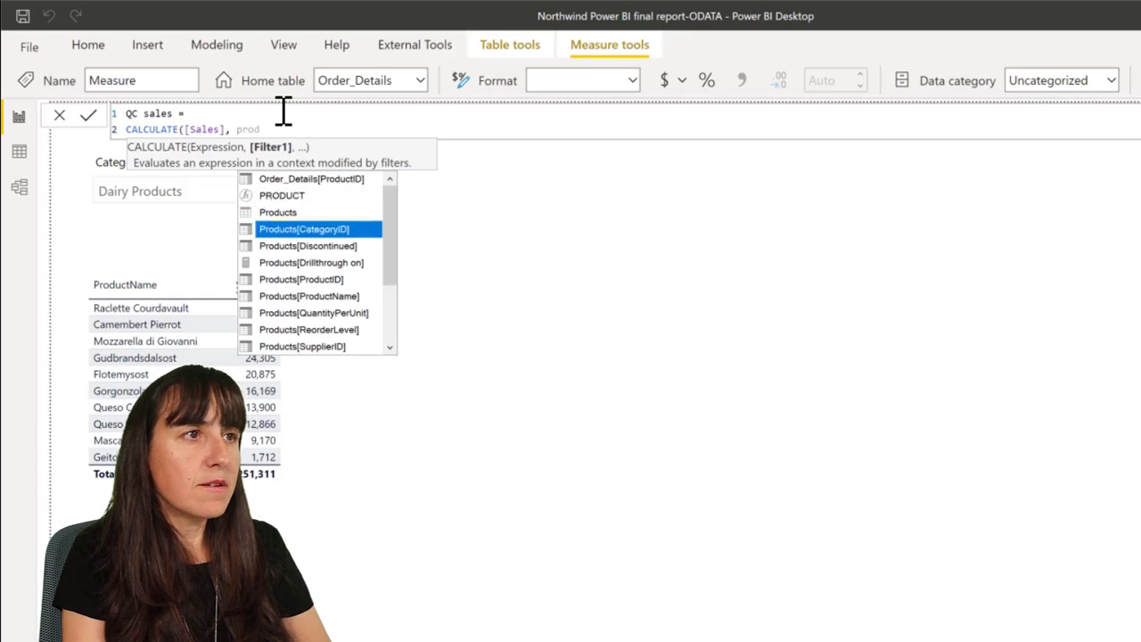
{"action": "key", "text": "Down"}
{"action": "key", "text": "Down"}
{"action": "key", "text": "Down"}
{"action": "key", "text": "Down"}
{"action": "key", "text": "Tab"}
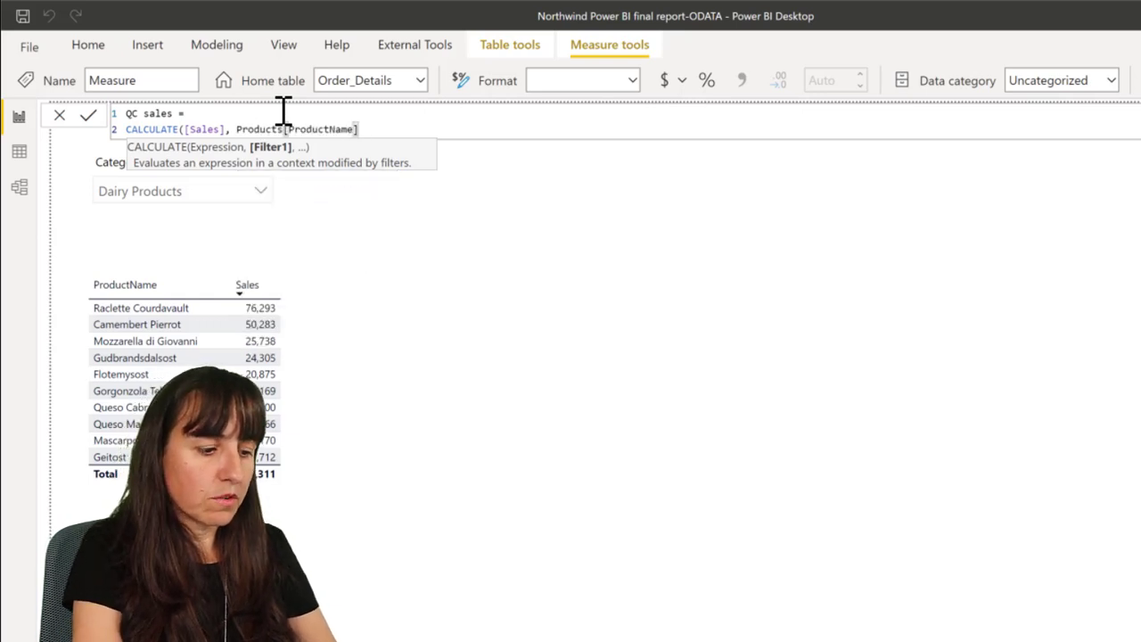
{"action": "type", "text": "=\"Que"}
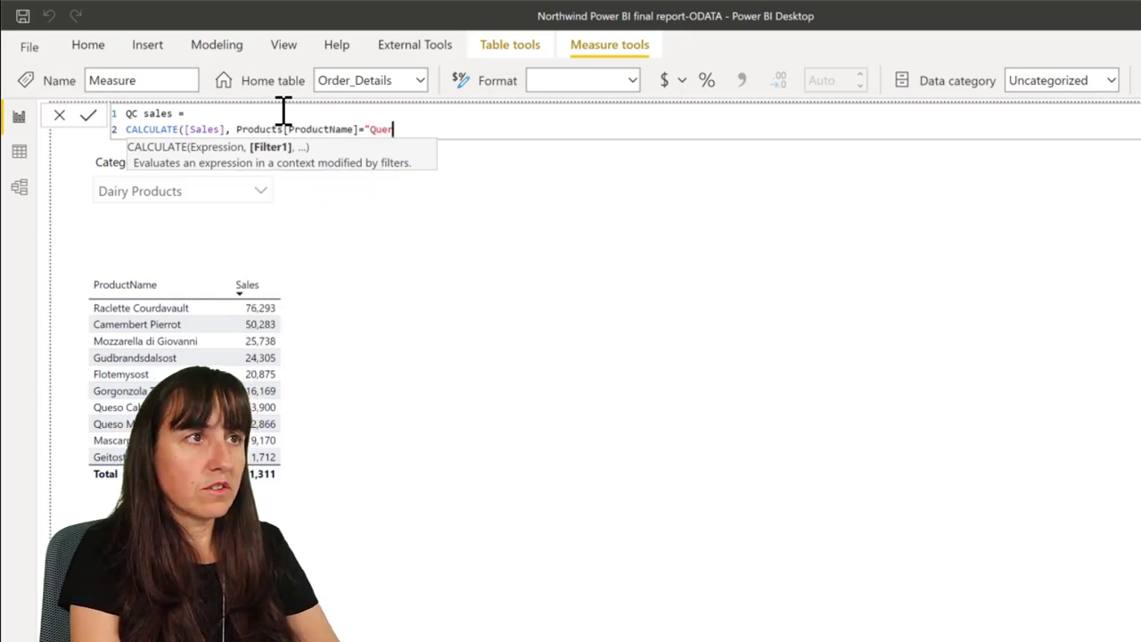
{"action": "type", "text": "so"}
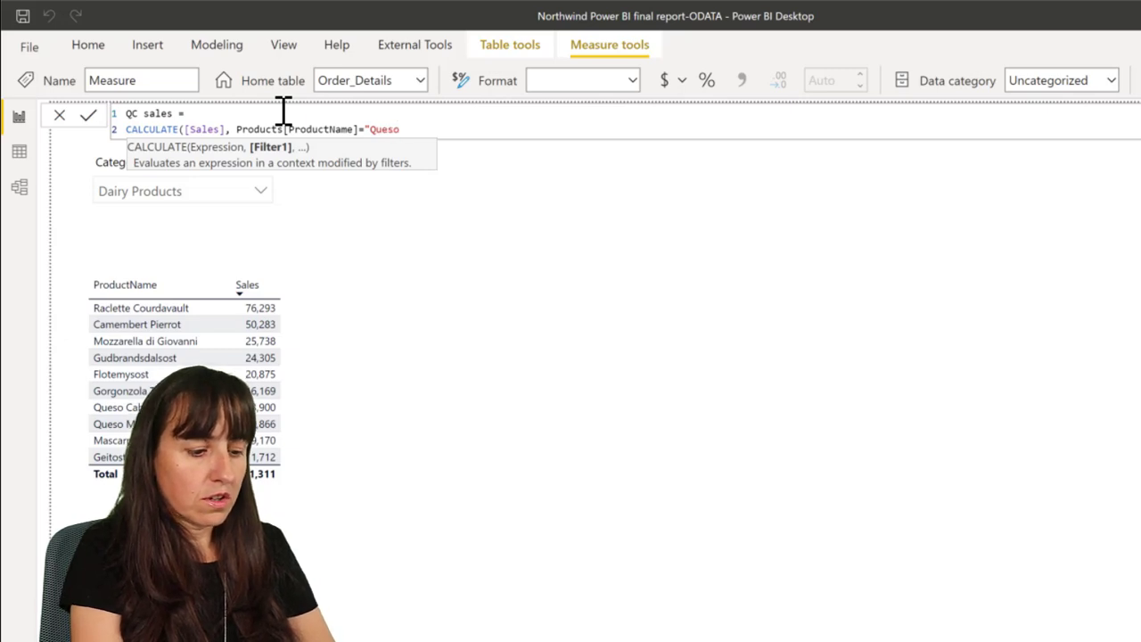
{"action": "type", "text": " Cabrale"}
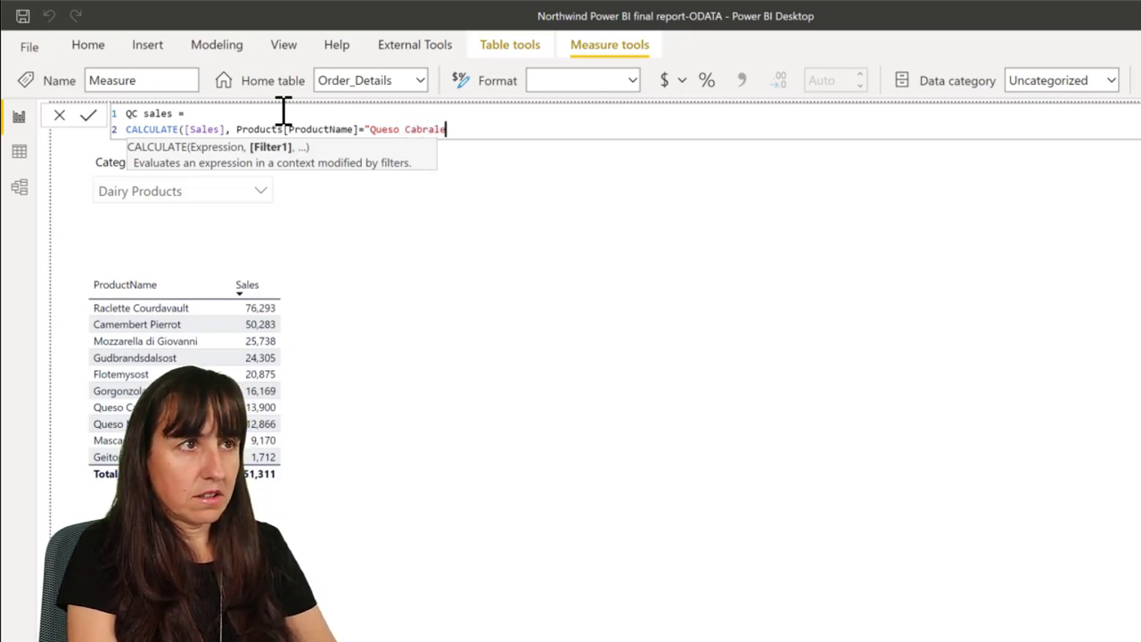
{"action": "type", "text": "s\""}
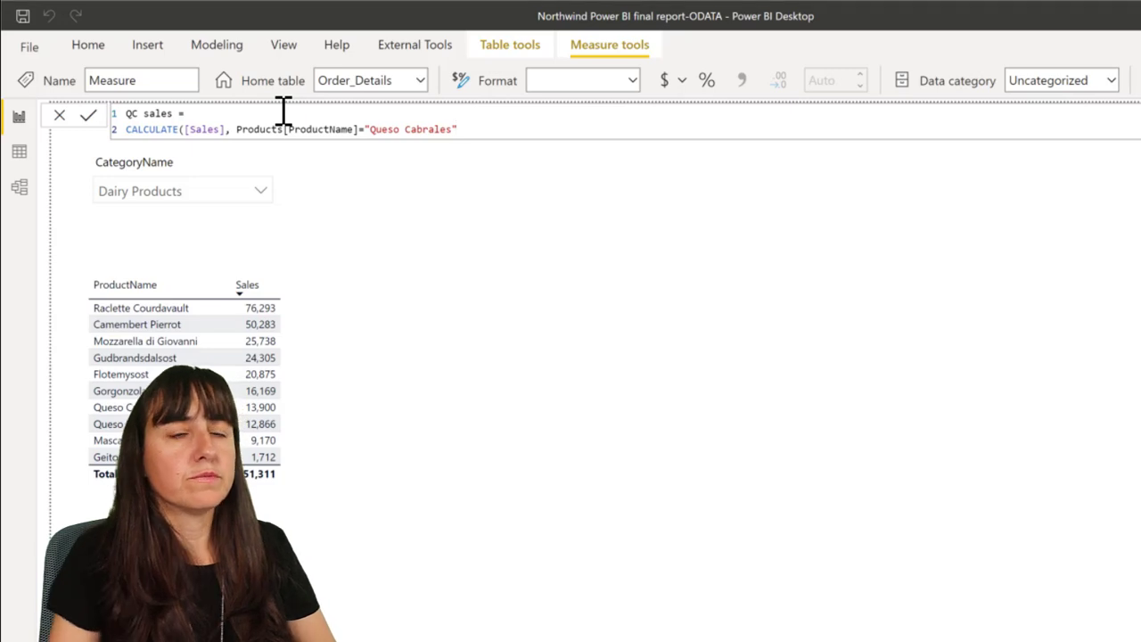
{"action": "type", "text": ")"}
{"action": "key", "text": "Return"}
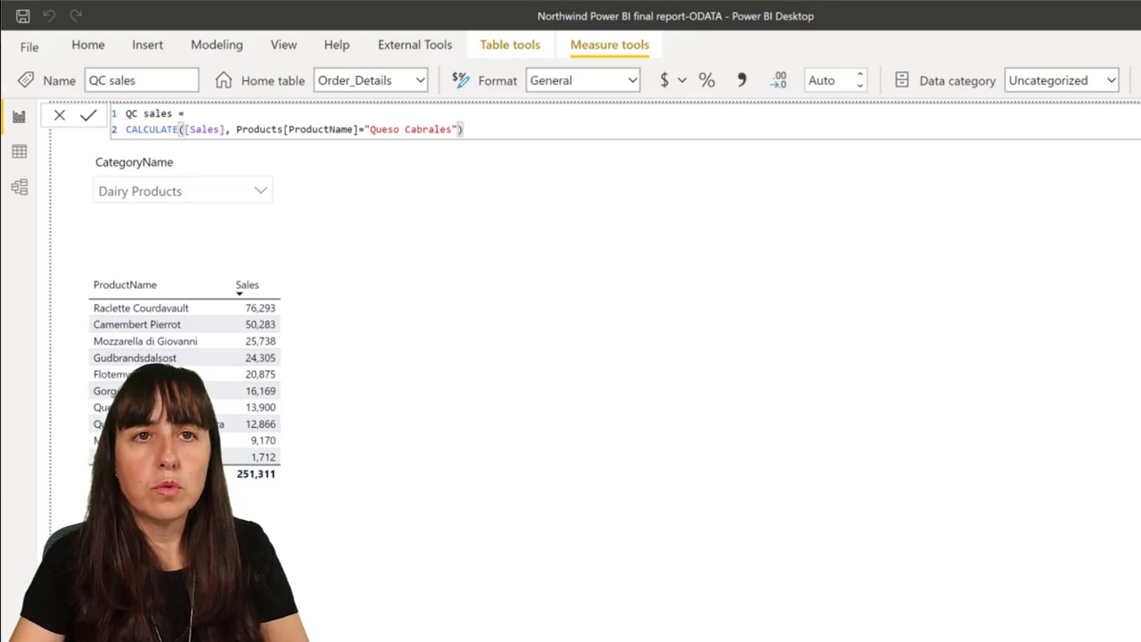
Step: Place QC sales on the canvas as a card displaying 13.90K
{"action": "left_click_drag", "start_coordinate": [1140, 331], "coordinate": [963, 336]}
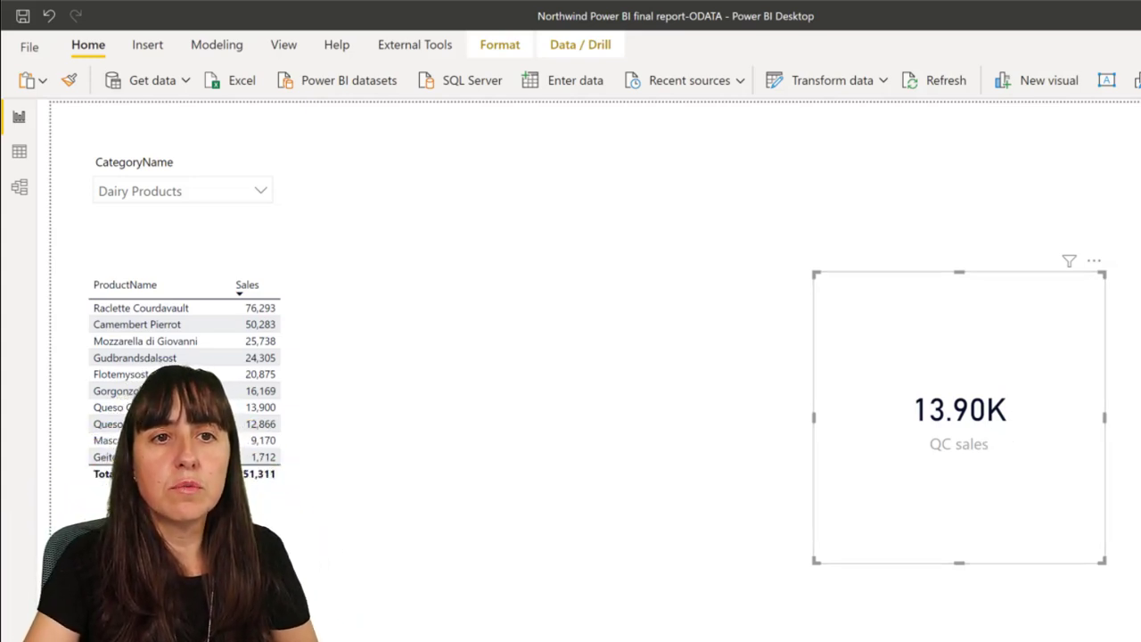
Step: Build a table of ProductName with a QC sales column, every row showing 13,899.85
{"action": "left_click_drag", "start_coordinate": [1137, 345], "coordinate": [625, 348]}
{"action": "left_click_drag", "start_coordinate": [1137, 345], "coordinate": [660, 419]}
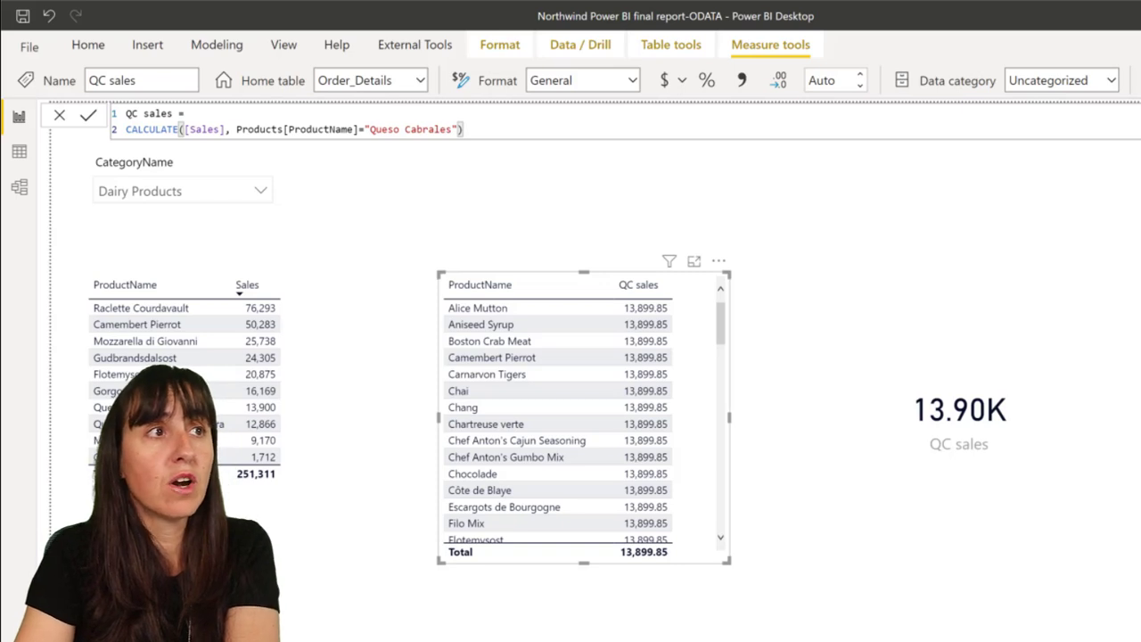
Step: Start a new measure named qc sales wct beginning with the CALCULATETABLE function
{"action": "left_click", "coordinate": [816, 224]}
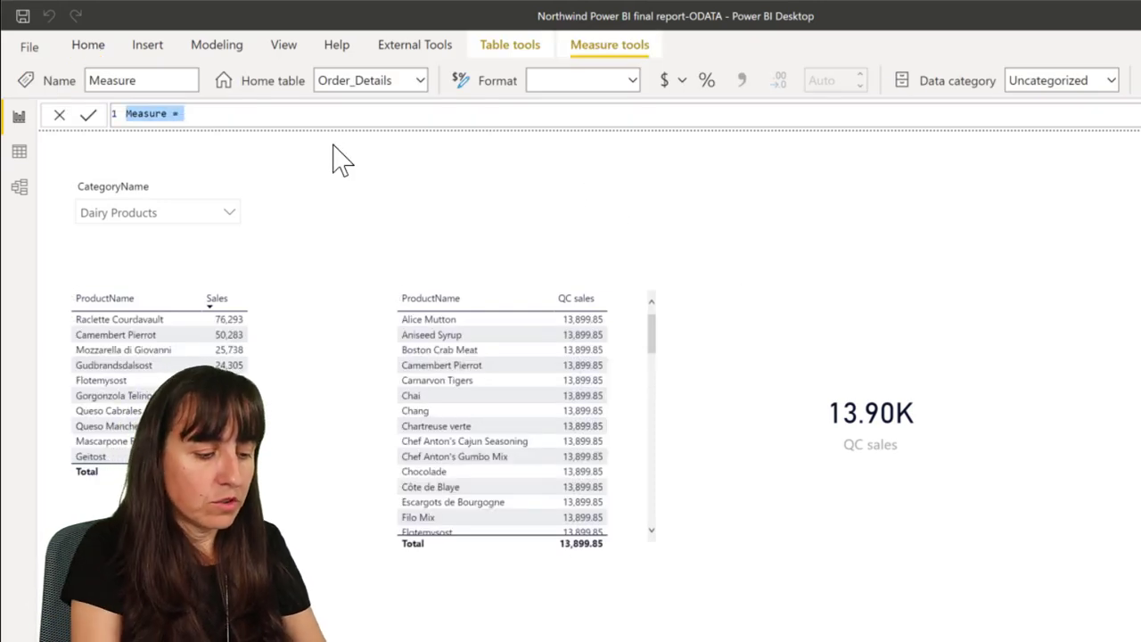
{"action": "type", "text": "Cc sales"}
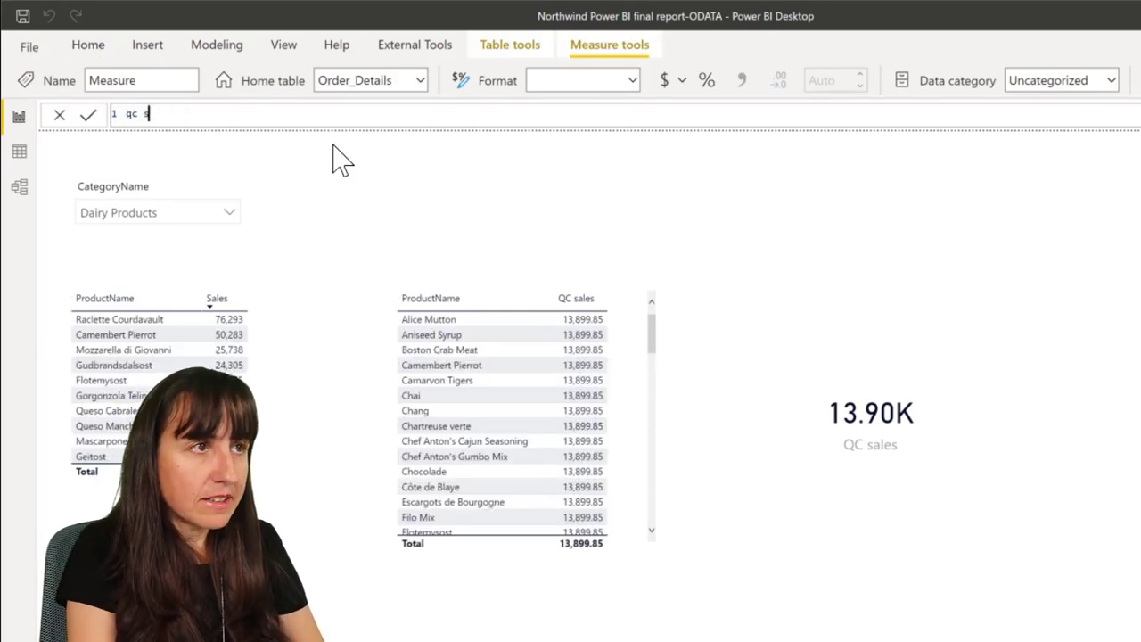
{"action": "type", "text": " wct="}
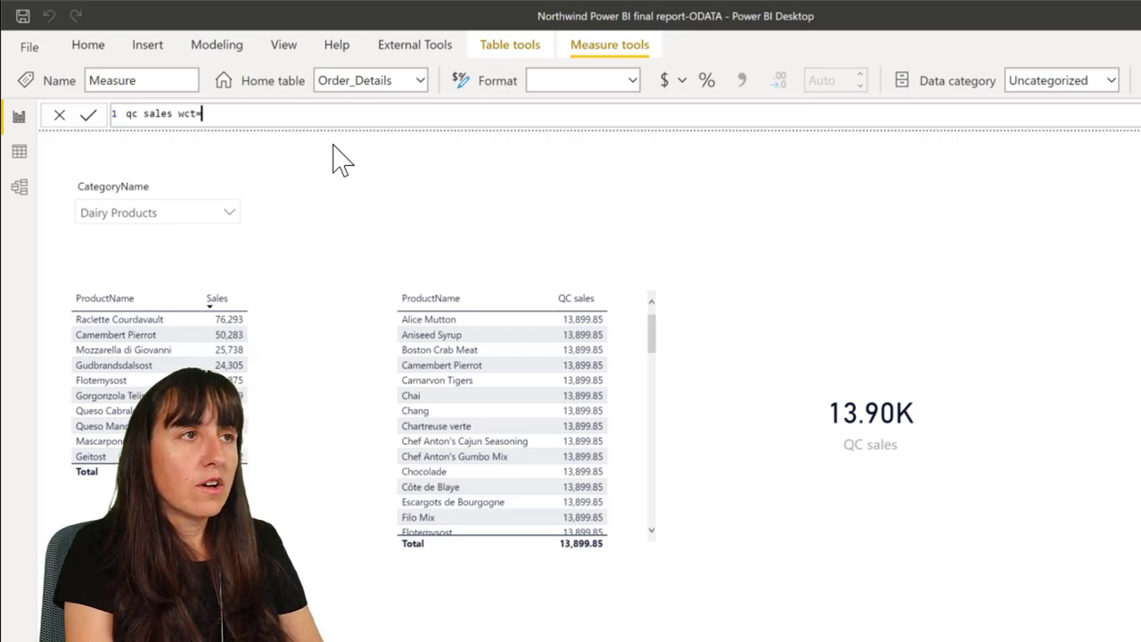
{"action": "key", "text": "shift+Return"}
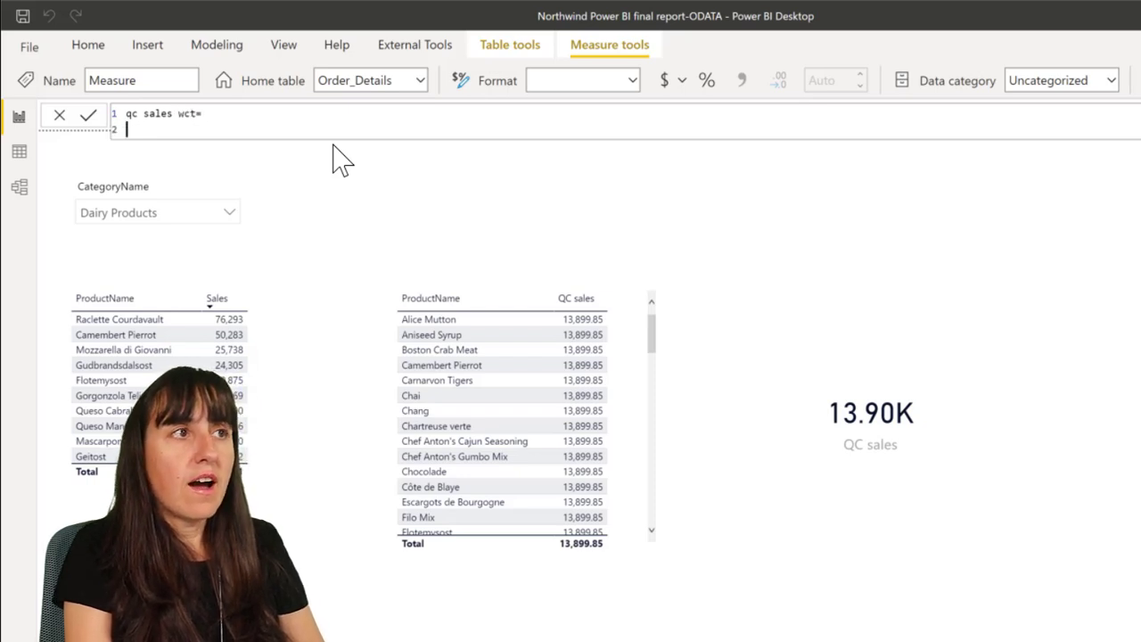
{"action": "type", "text": "calc"}
{"action": "key", "text": "BackSpace"}
{"action": "key", "text": "BackSpace"}
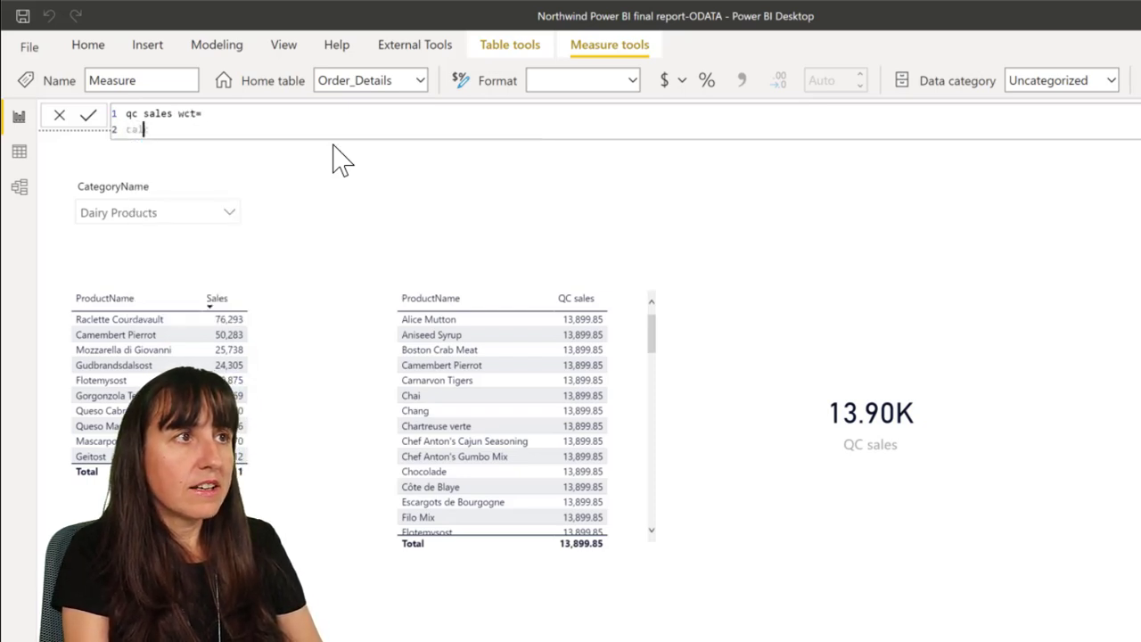
{"action": "key", "text": "Down"}
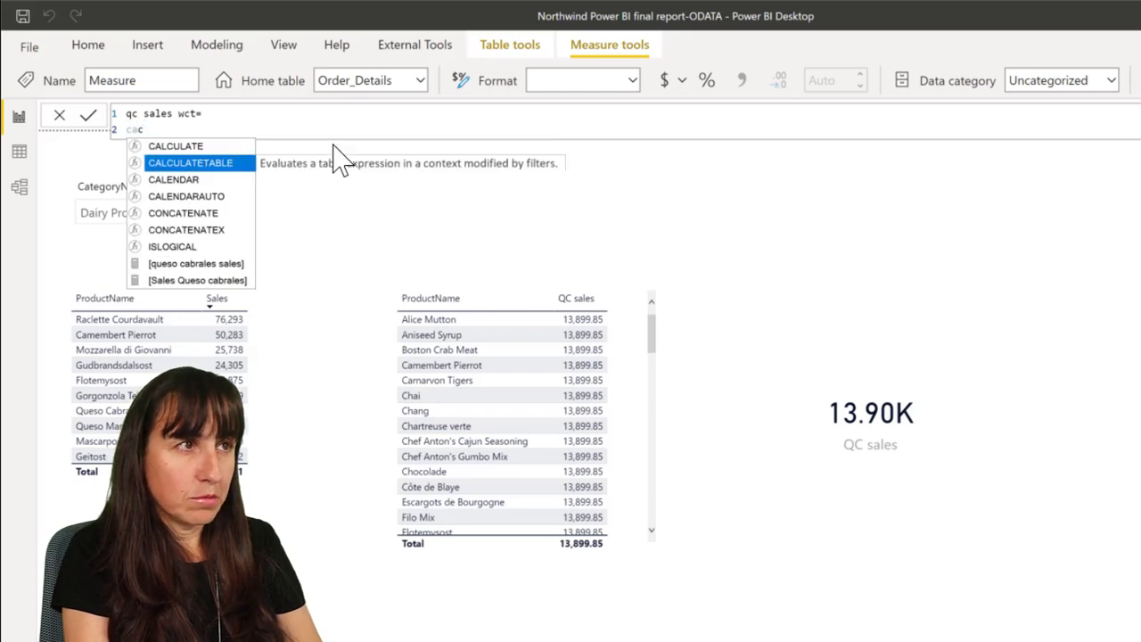
{"action": "key", "text": "Tab"}
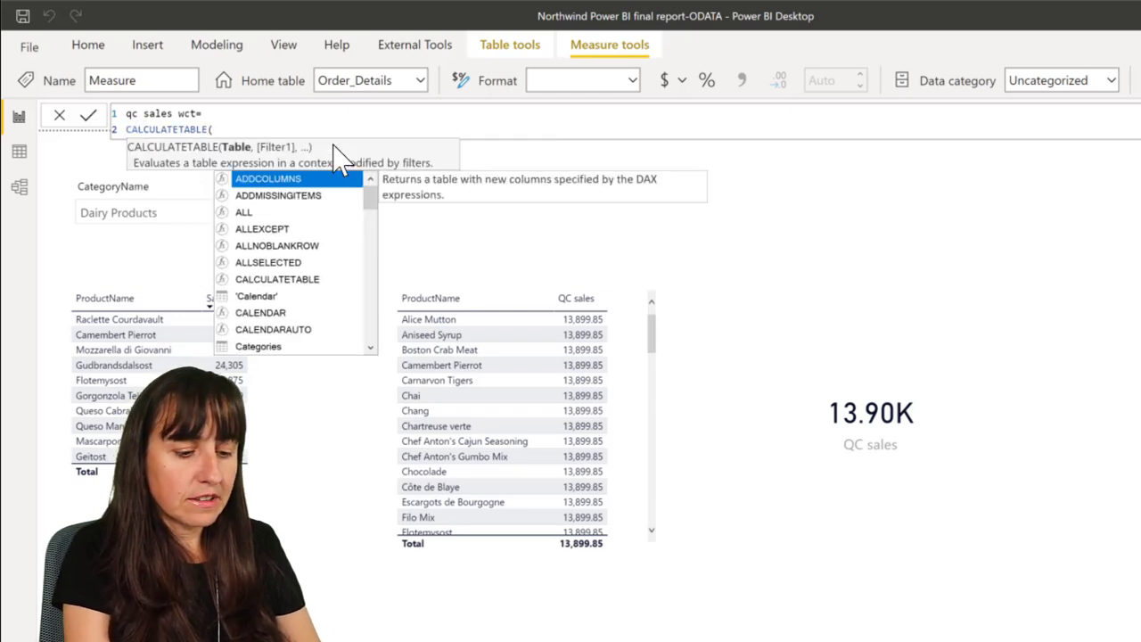
Step: Pass CALCULATETABLE the Order_Details table and a Products[ProductName] filter for Queso Cabrales
{"action": "type", "text": "or"}
{"action": "key", "text": "Down"}
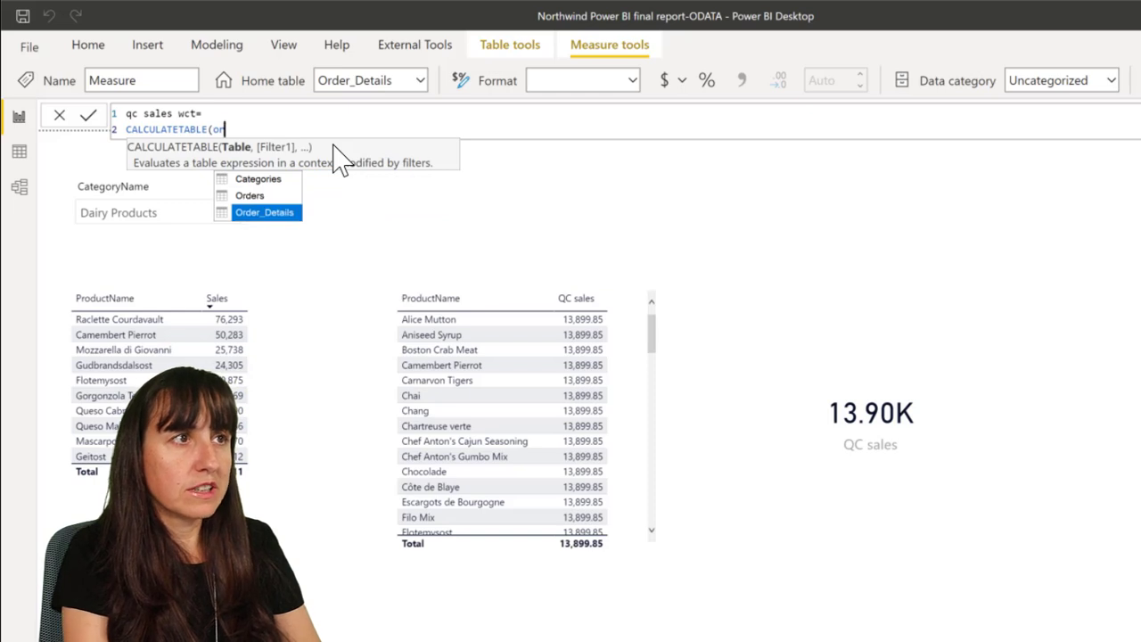
{"action": "key", "text": "Tab"}
{"action": "type", "text": ","}
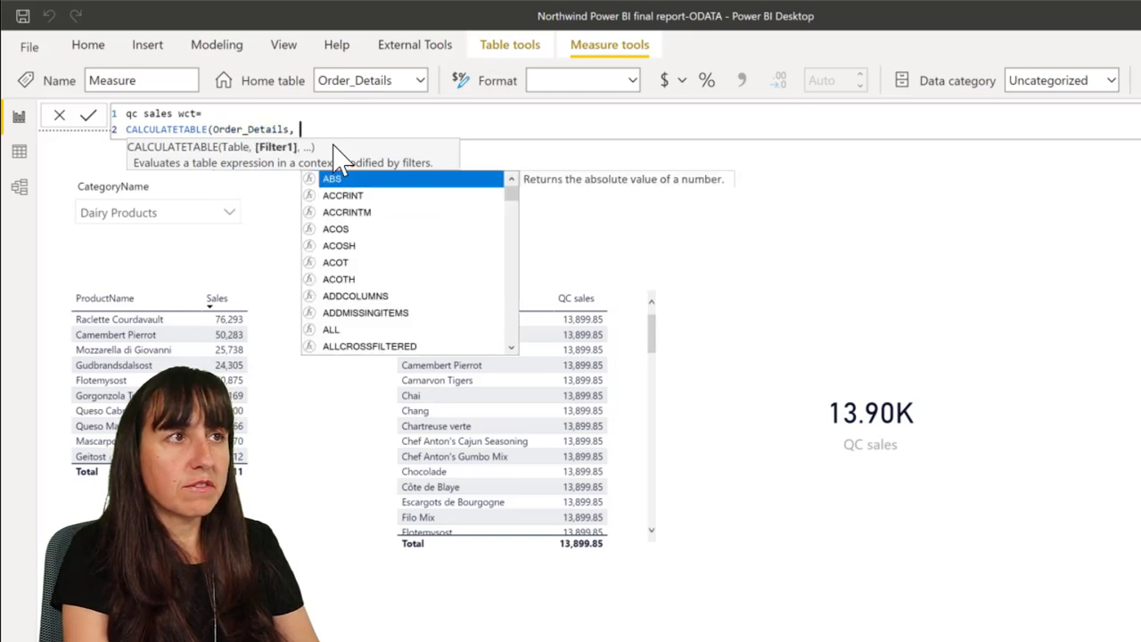
{"action": "type", "text": " pro"}
{"action": "key", "text": "Down"}
{"action": "key", "text": "Down"}
{"action": "key", "text": "Down"}
{"action": "key", "text": "Down"}
{"action": "key", "text": "Down"}
{"action": "key", "text": "Down"}
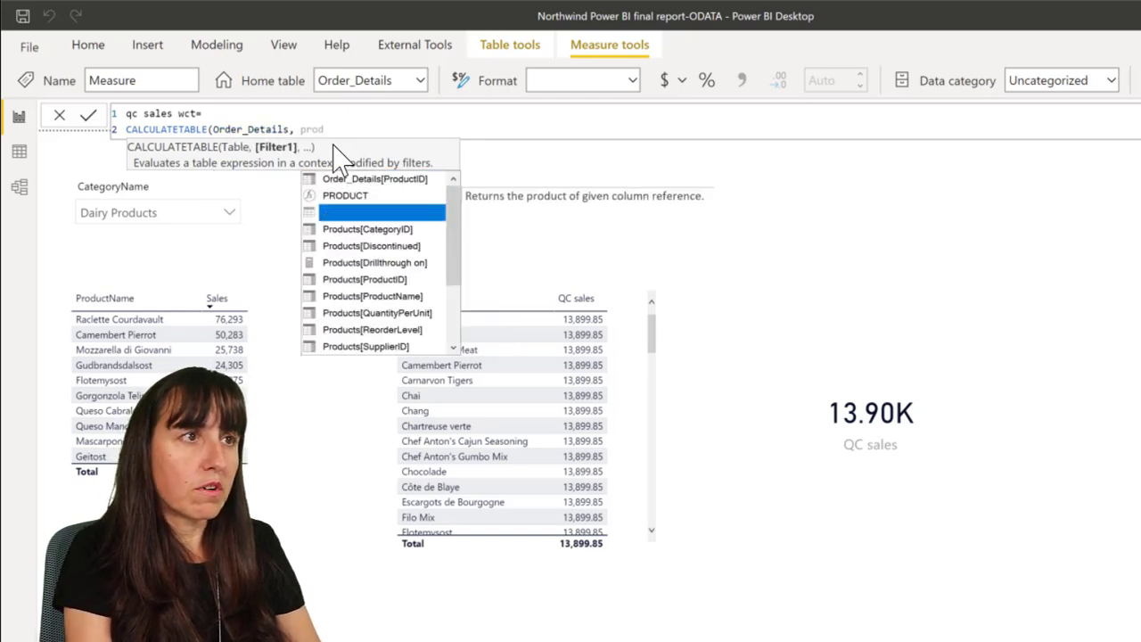
{"action": "key", "text": "Tab"}
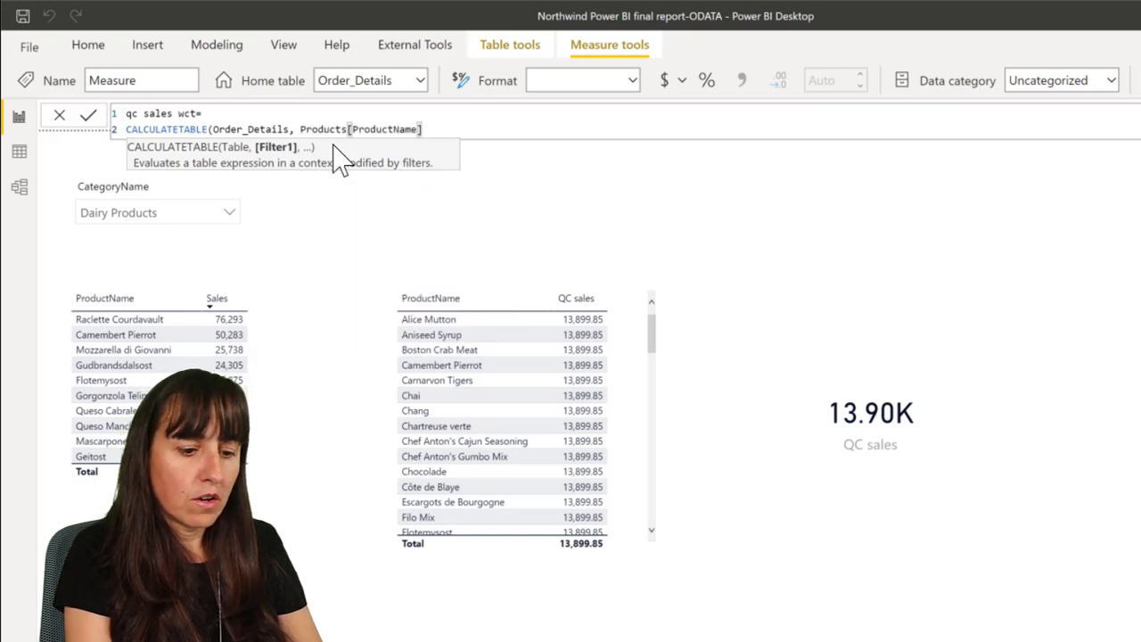
{"action": "type", "text": "=\"C"}
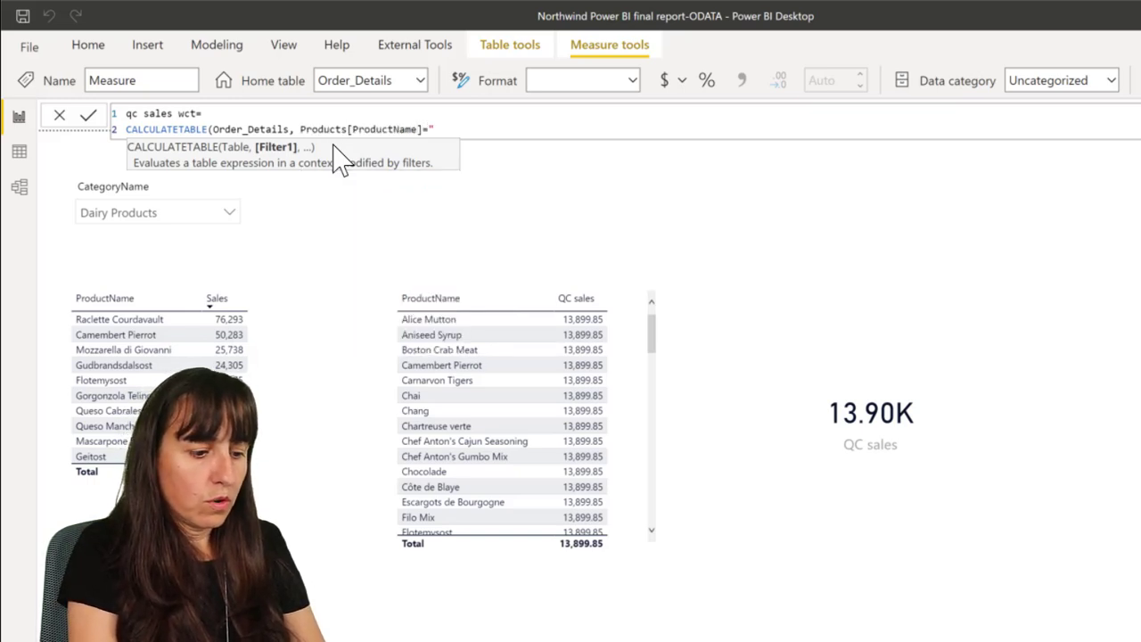
{"action": "type", "text": "ueso "}
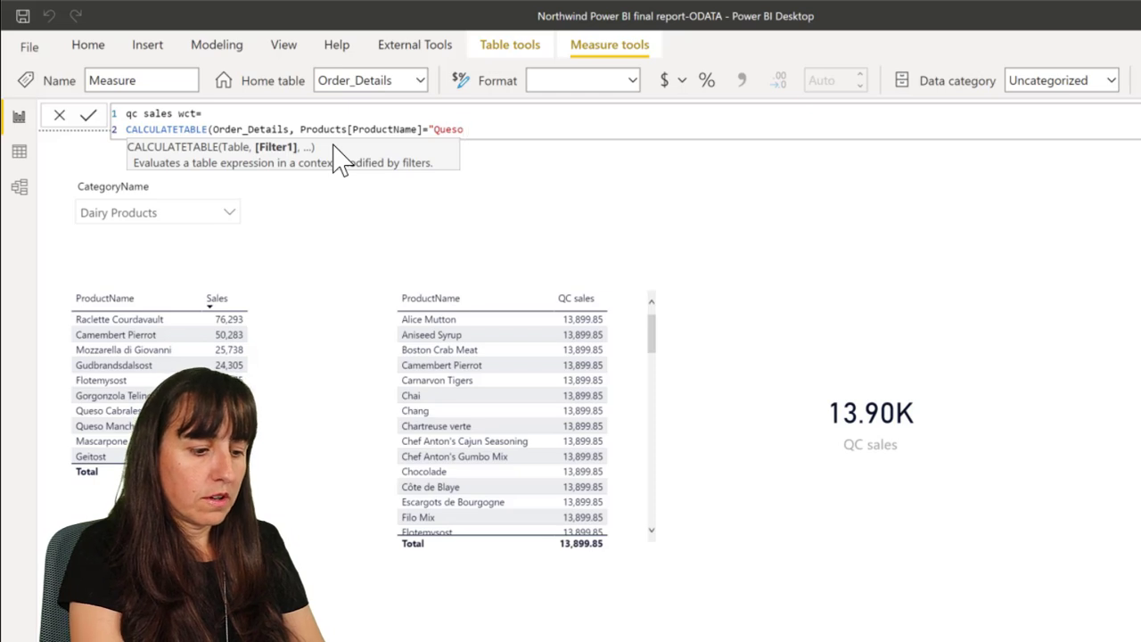
{"action": "type", "text": "Ca"}
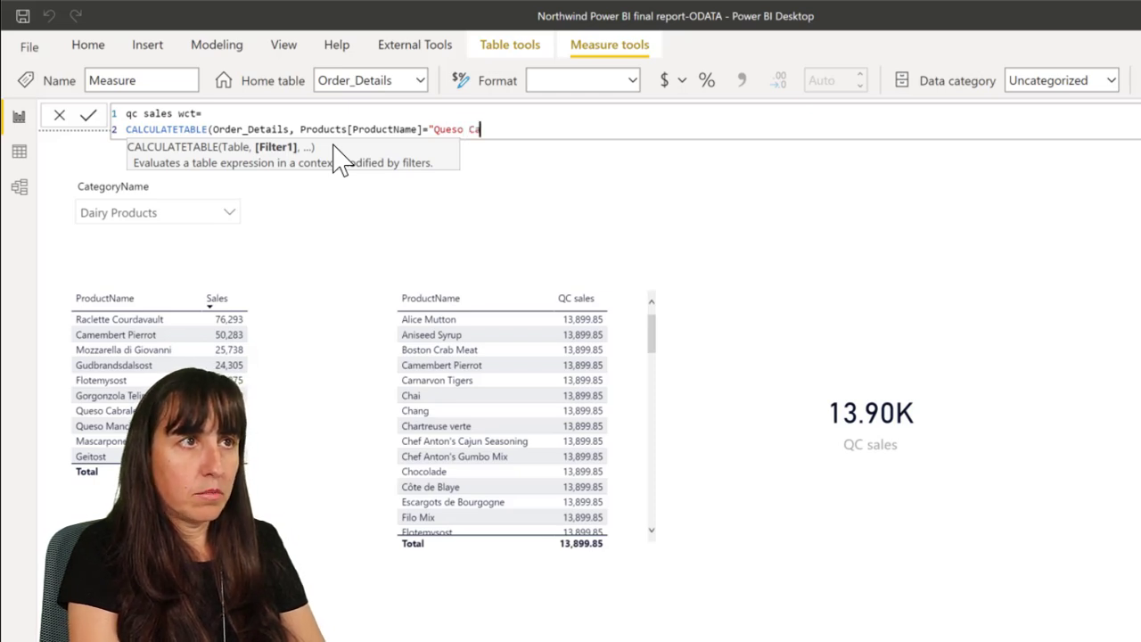
{"action": "type", "text": "brales\")"}
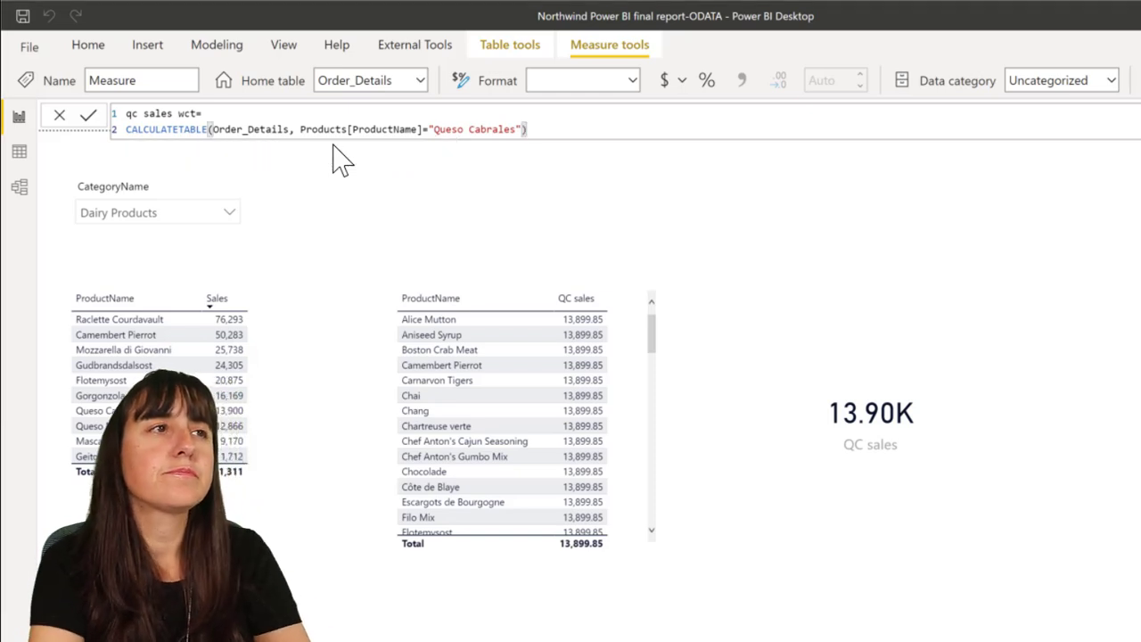
Step: Commit qc sales wct, which gives a multiple-columns-to-scalar error, then select its entire formula
{"action": "key", "text": "Return"}
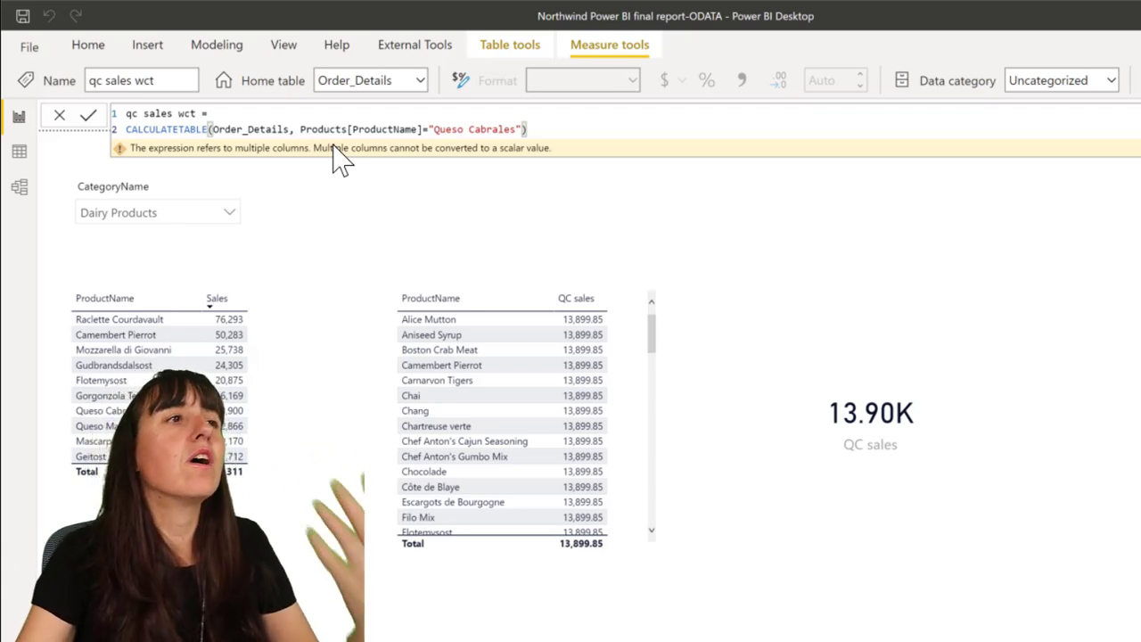
{"action": "left_click_drag", "start_coordinate": [519, 129], "coordinate": [501, 129]}
{"action": "left_click_drag", "start_coordinate": [243, 125], "coordinate": [107, 133]}
{"action": "key", "text": "ctrl+c"}
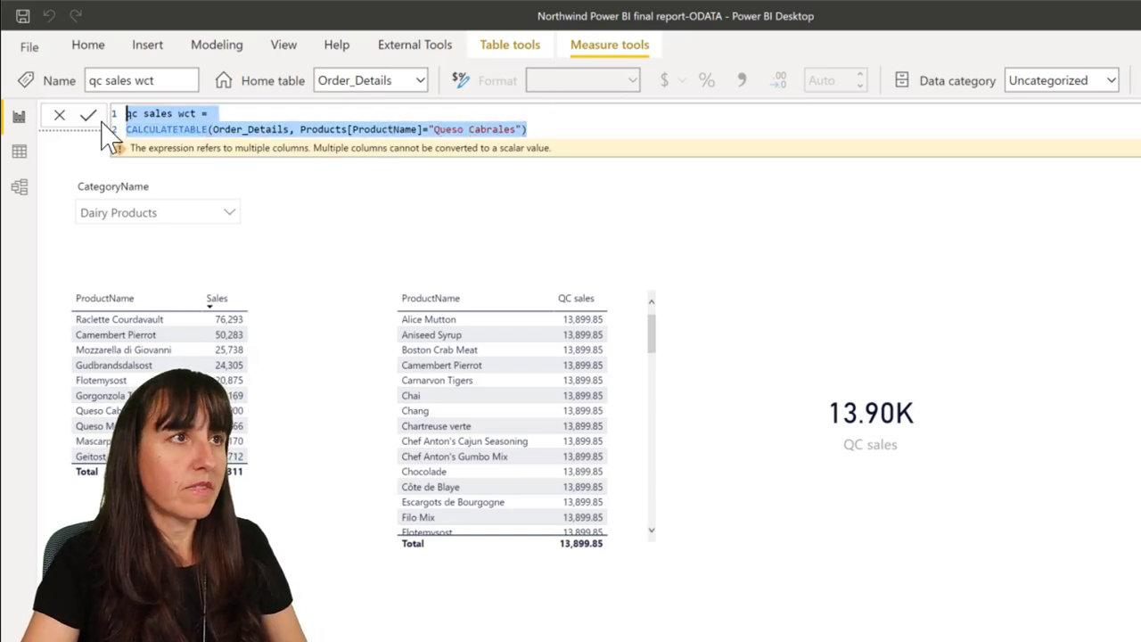
Step: Create calculated table Table 2 from the pasted CALCULATETABLE formula, dropping the qc sales wct = line
{"action": "left_click", "coordinate": [218, 44]}
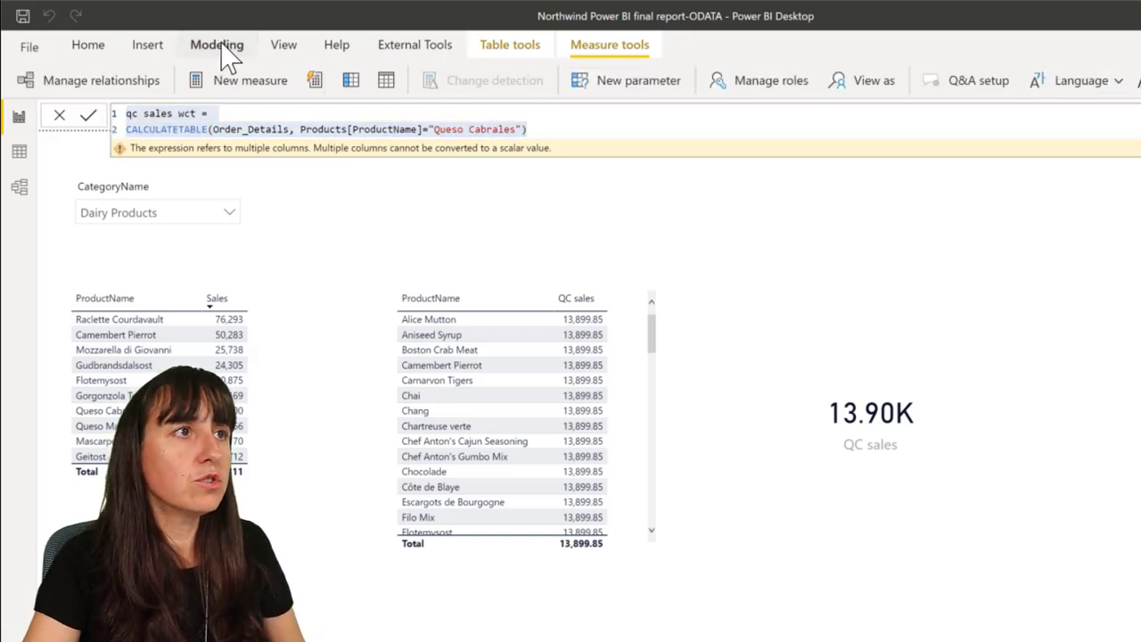
{"action": "left_click", "coordinate": [386, 80]}
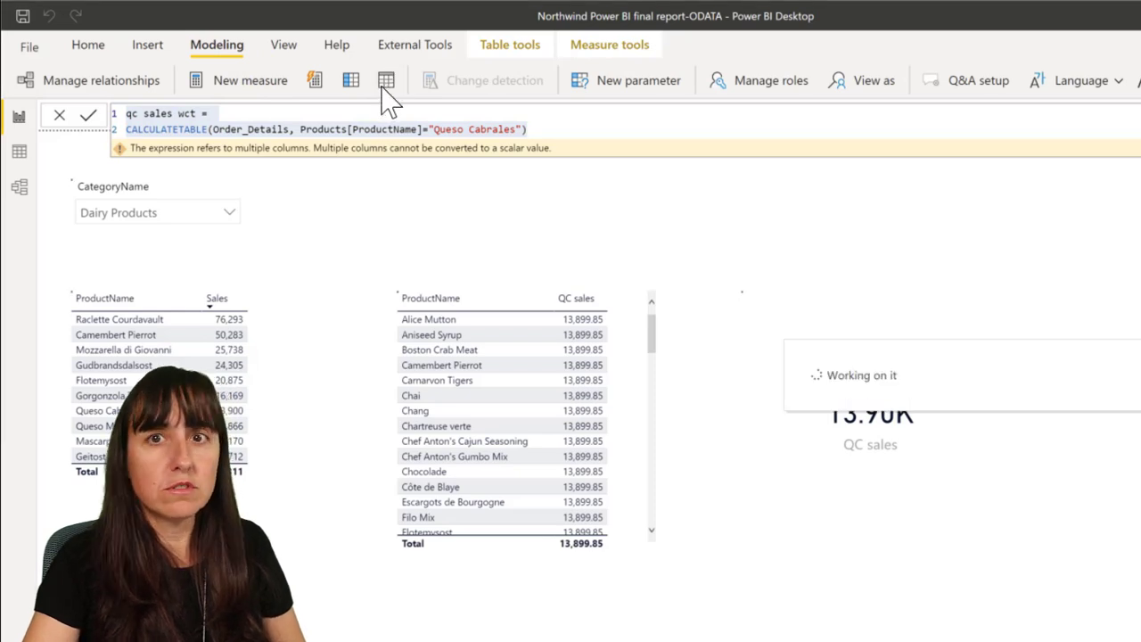
{"action": "left_click", "coordinate": [237, 114]}
{"action": "key", "text": "shift+Return"}
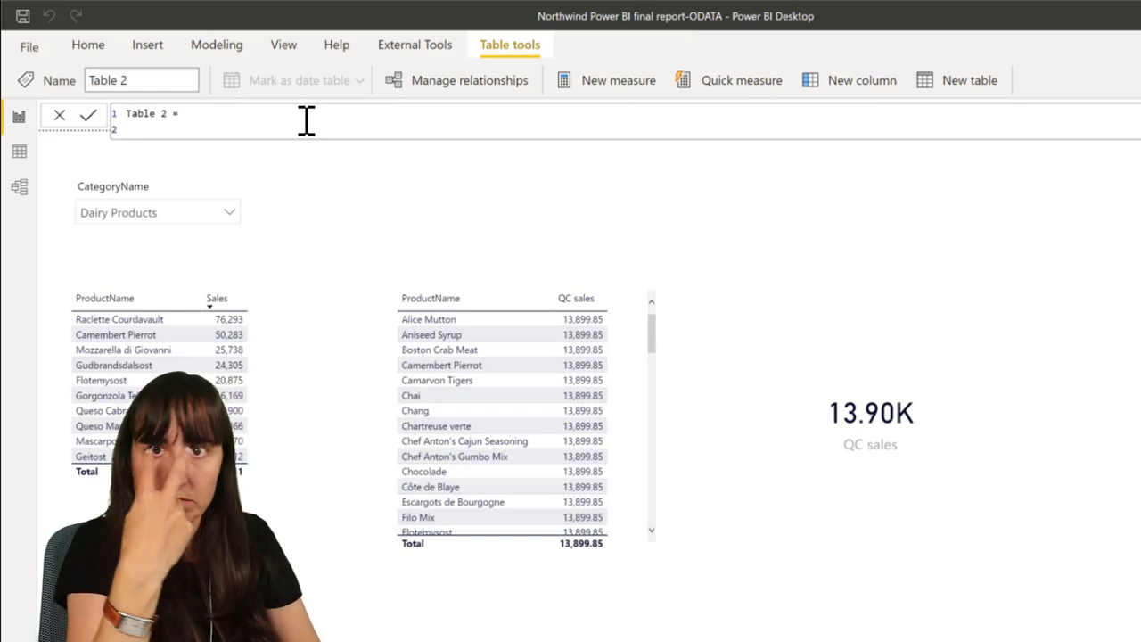
{"action": "key", "text": "ctrl+v"}
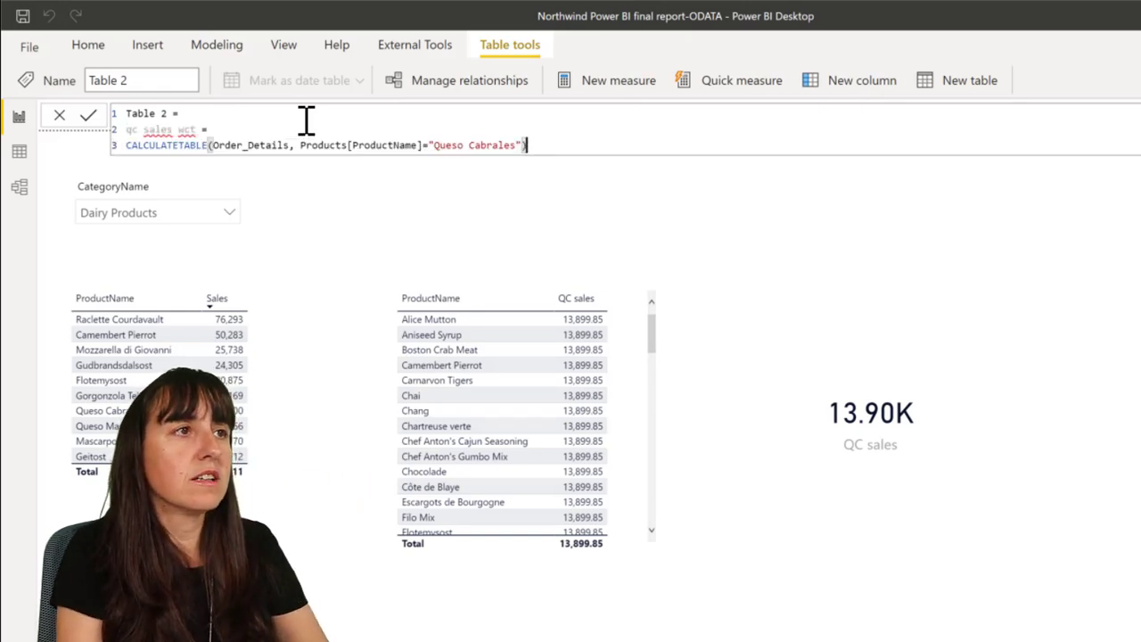
{"action": "left_click_drag", "start_coordinate": [218, 131], "coordinate": [115, 131]}
{"action": "key", "text": "BackSpace"}
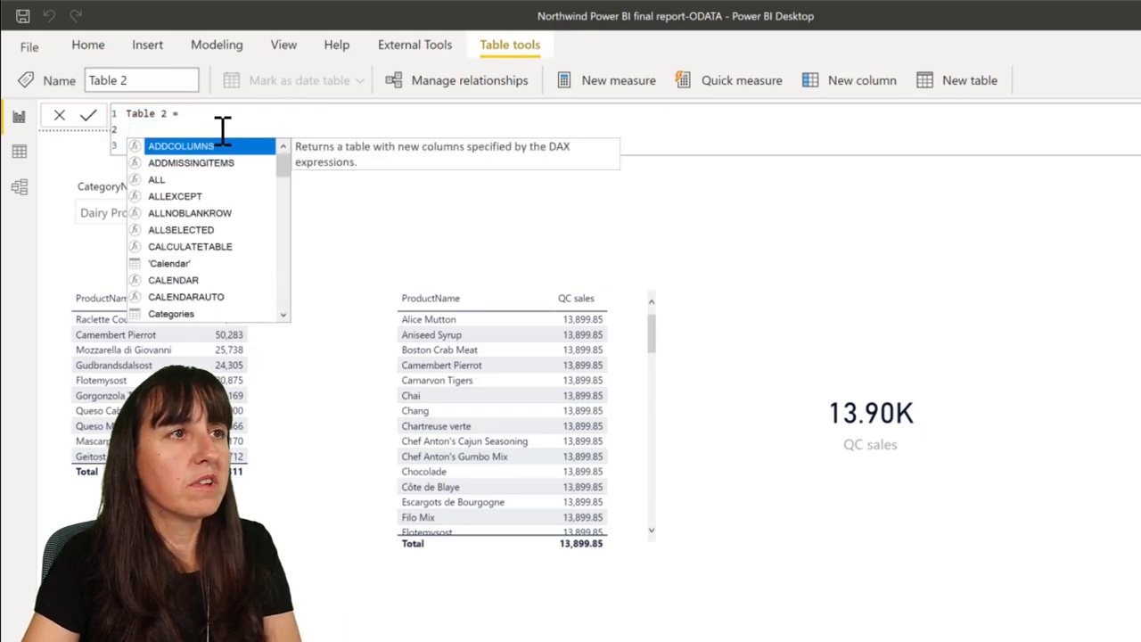
{"action": "left_click", "coordinate": [697, 148]}
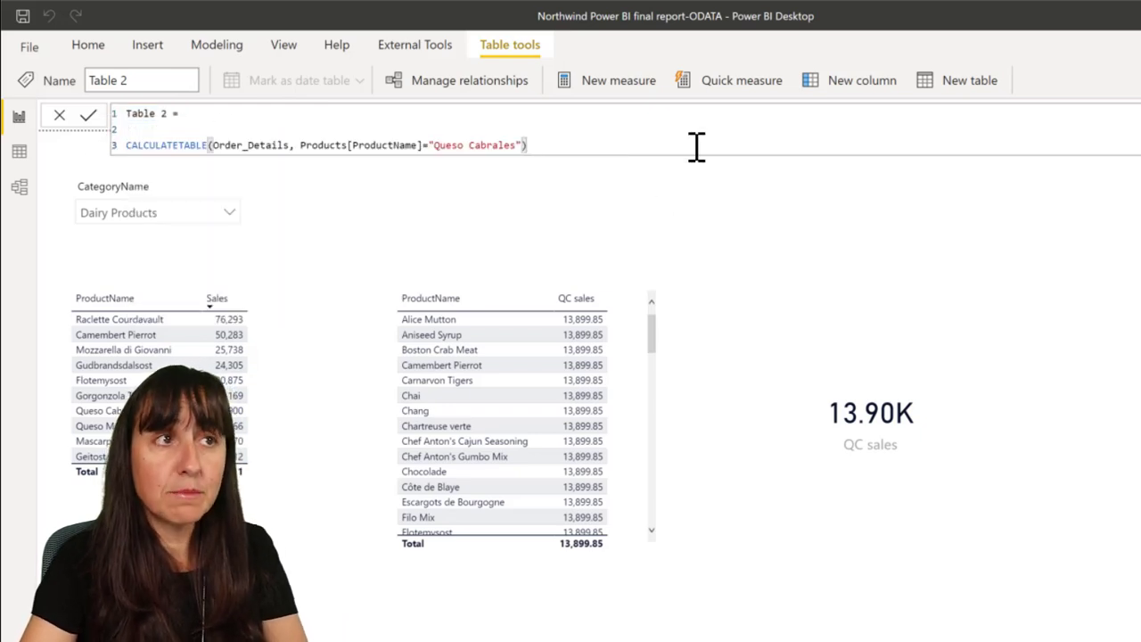
{"action": "key", "text": "Return"}
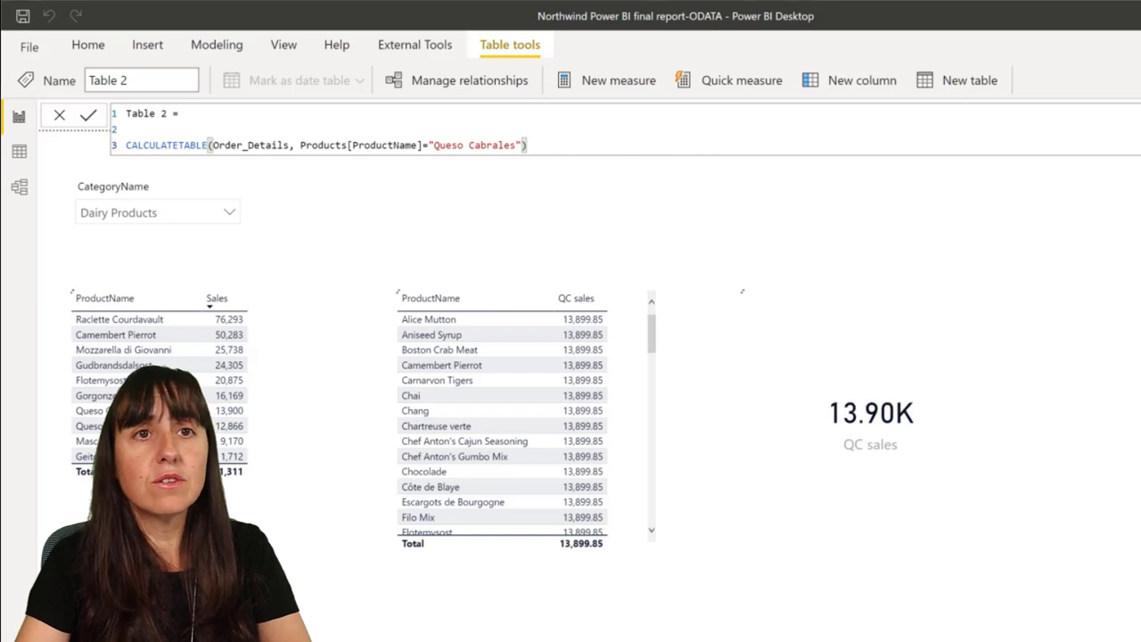
{"action": "left_click", "coordinate": [19, 151]}
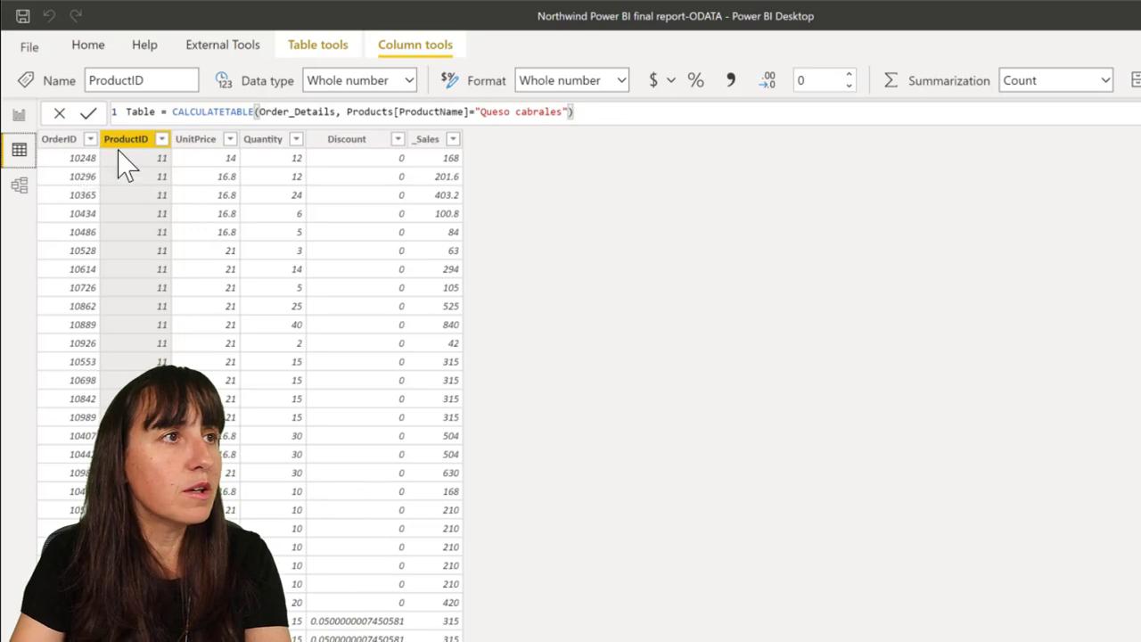
{"action": "left_click", "coordinate": [161, 139]}
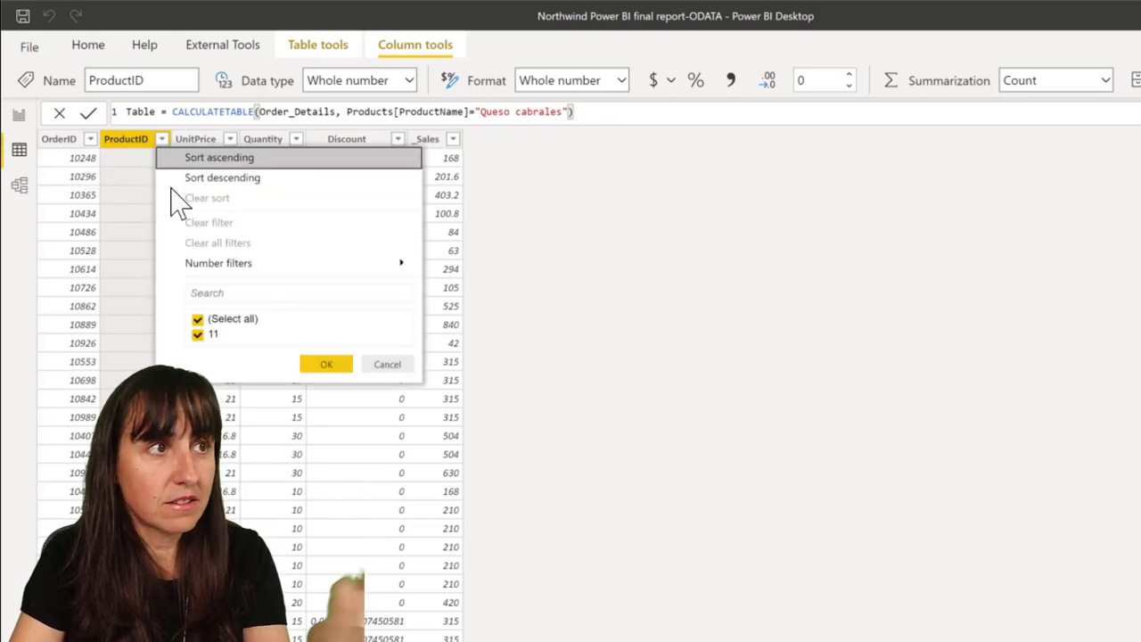
{"action": "left_click", "coordinate": [634, 339]}
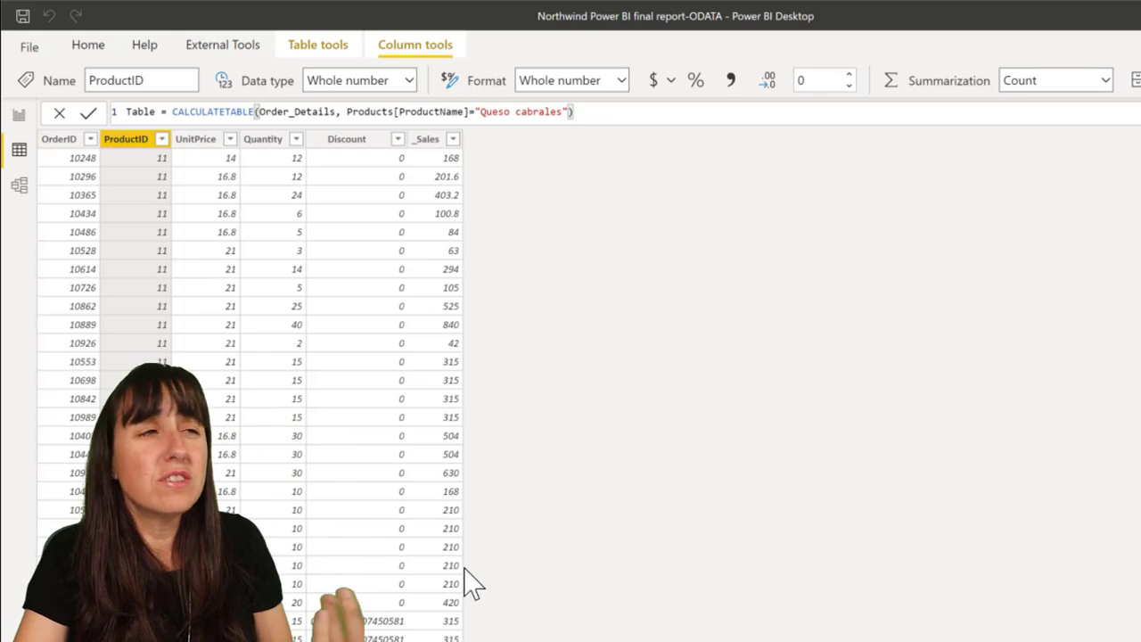
{"action": "left_click", "coordinate": [19, 117]}
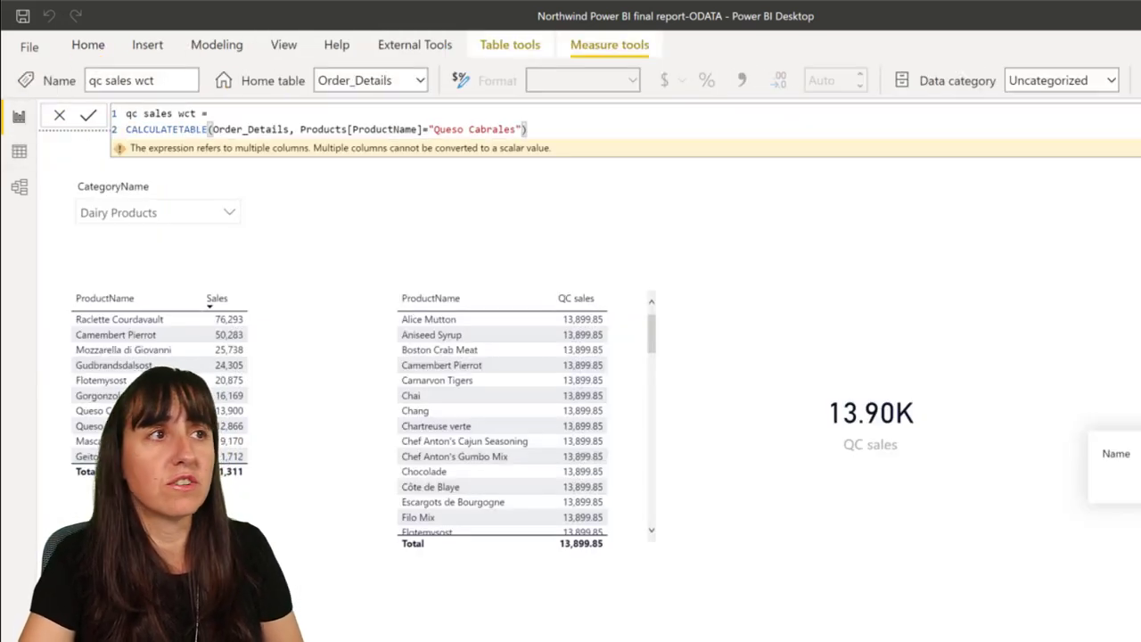
Step: Rewrite qc sales wct as SUMX(CALCULATETABLE(…Queso Cabrales"), [Sales]) and commit it
{"action": "left_click", "coordinate": [276, 109]}
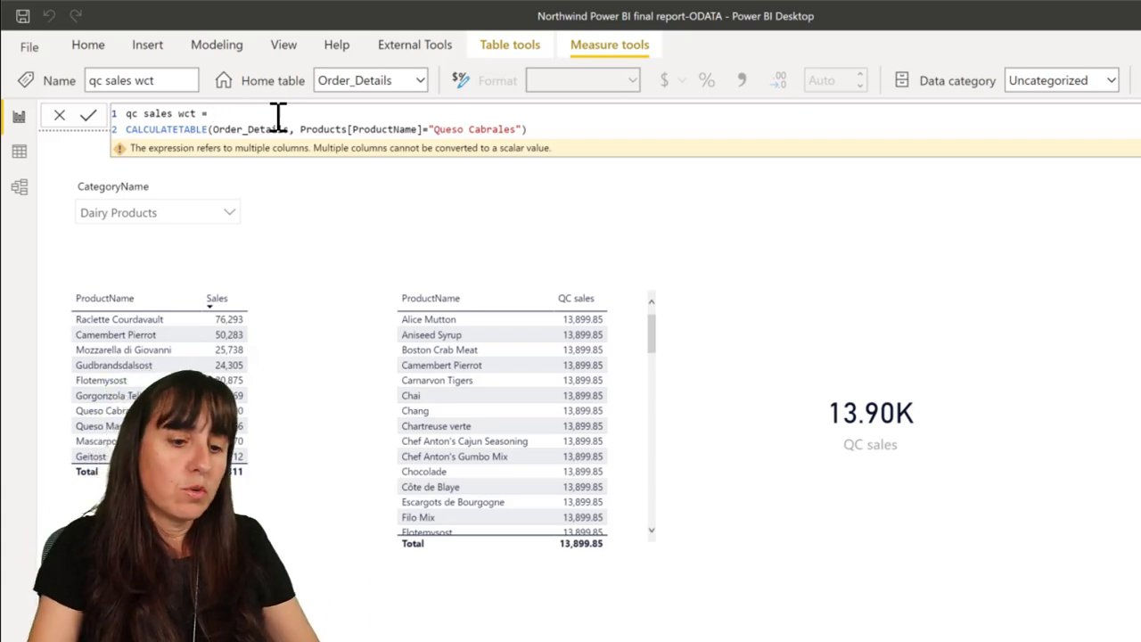
{"action": "key", "text": "shift+Return"}
{"action": "type", "text": "S"}
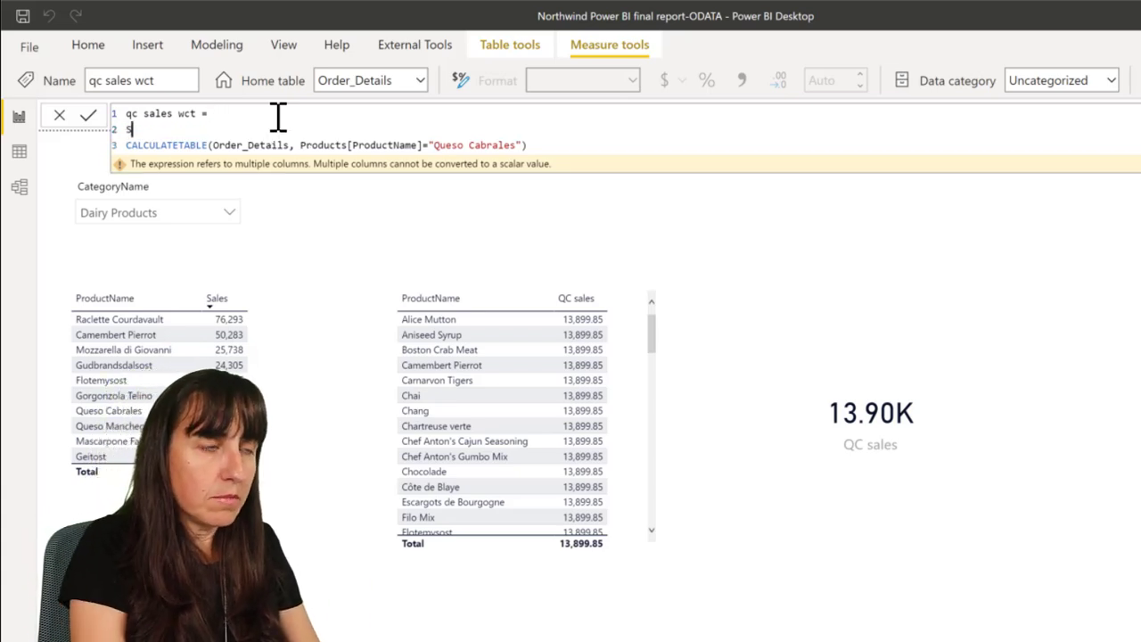
{"action": "type", "text": "um"}
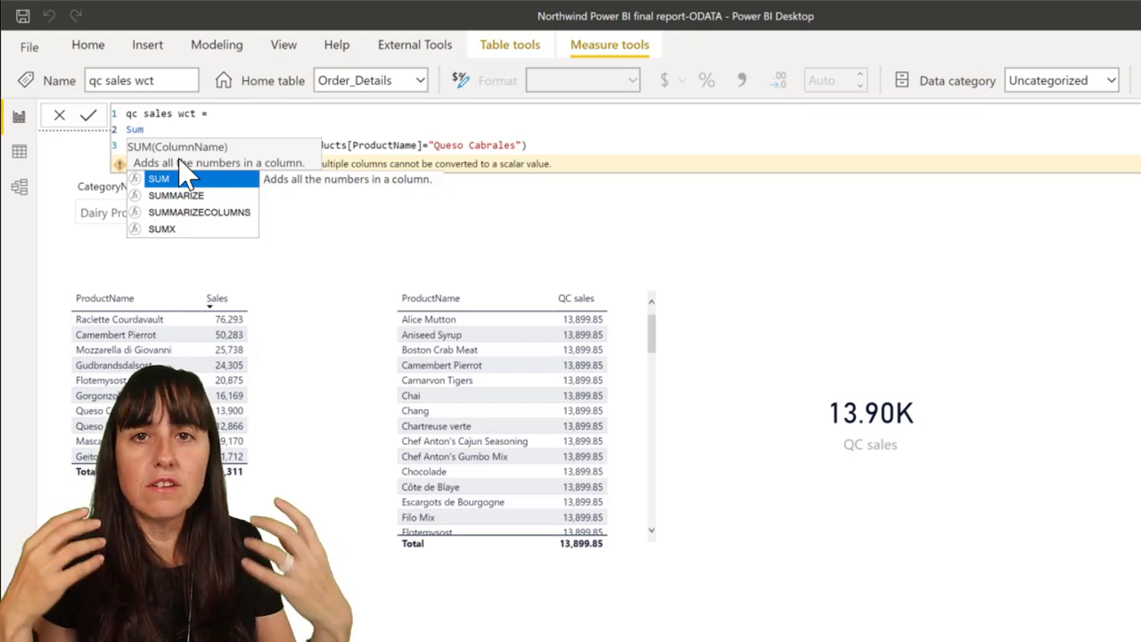
{"action": "type", "text": "x"}
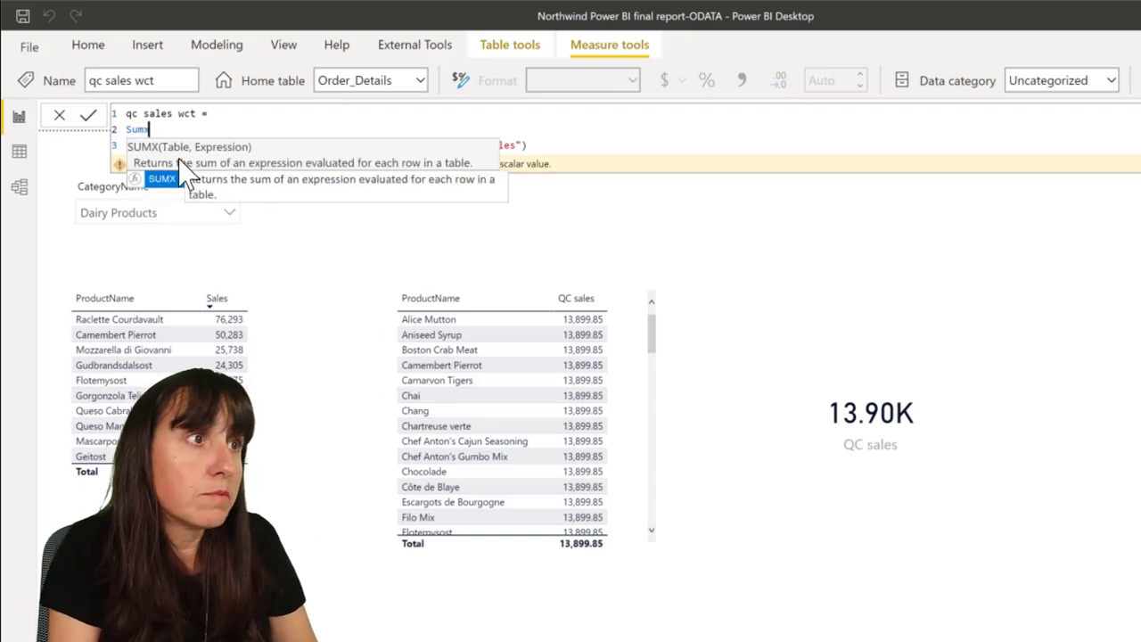
{"action": "type", "text": "("}
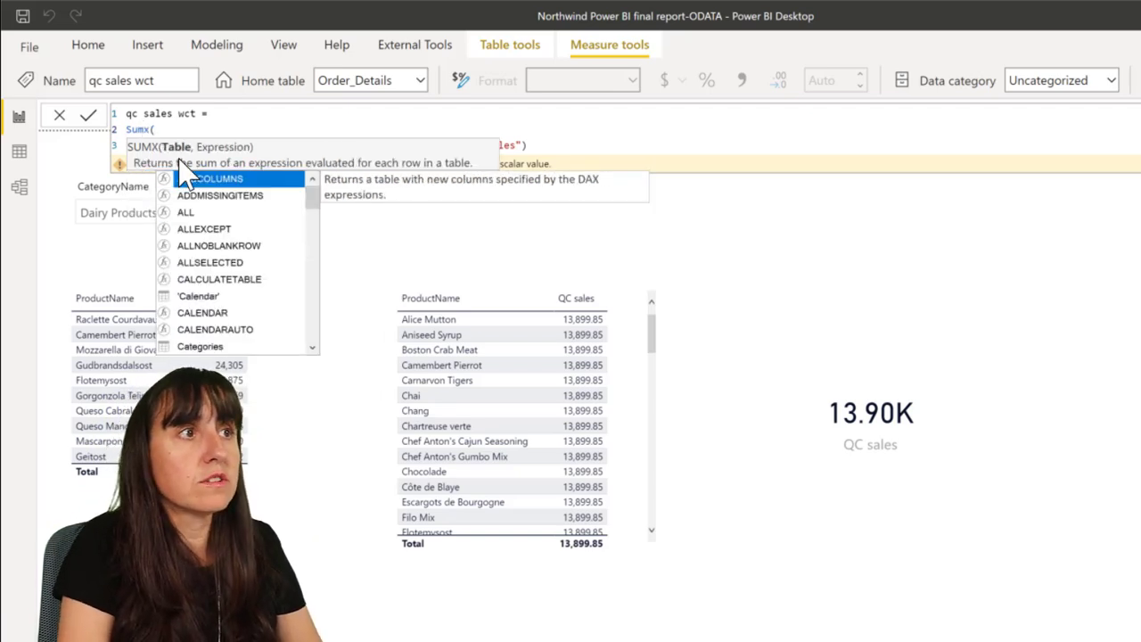
{"action": "left_click", "coordinate": [559, 142]}
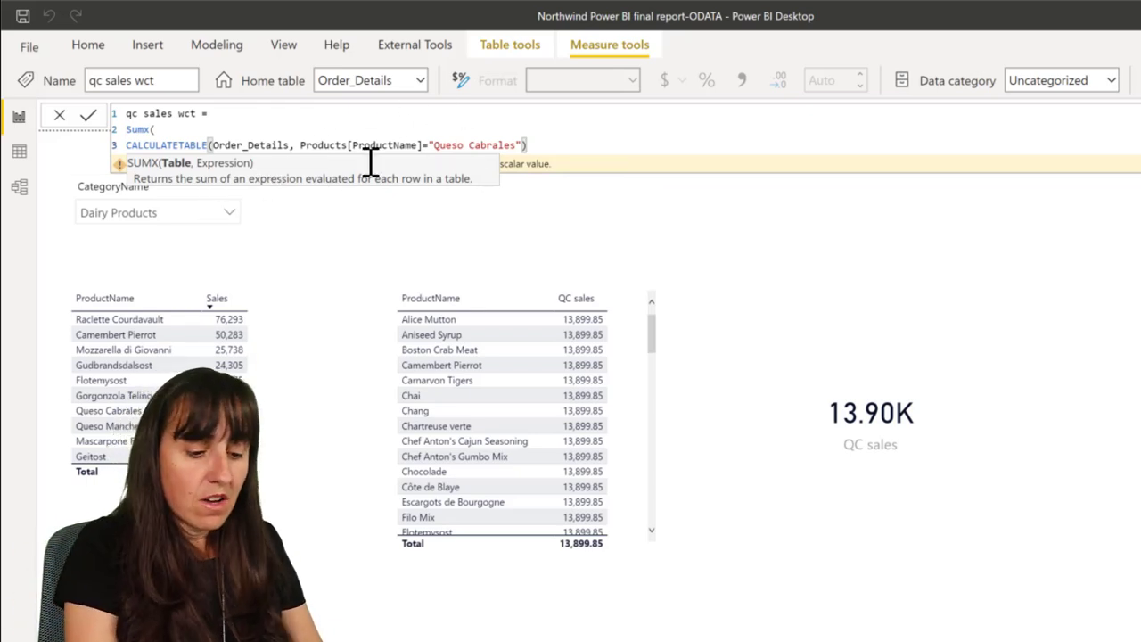
{"action": "type", "text": ", [s"}
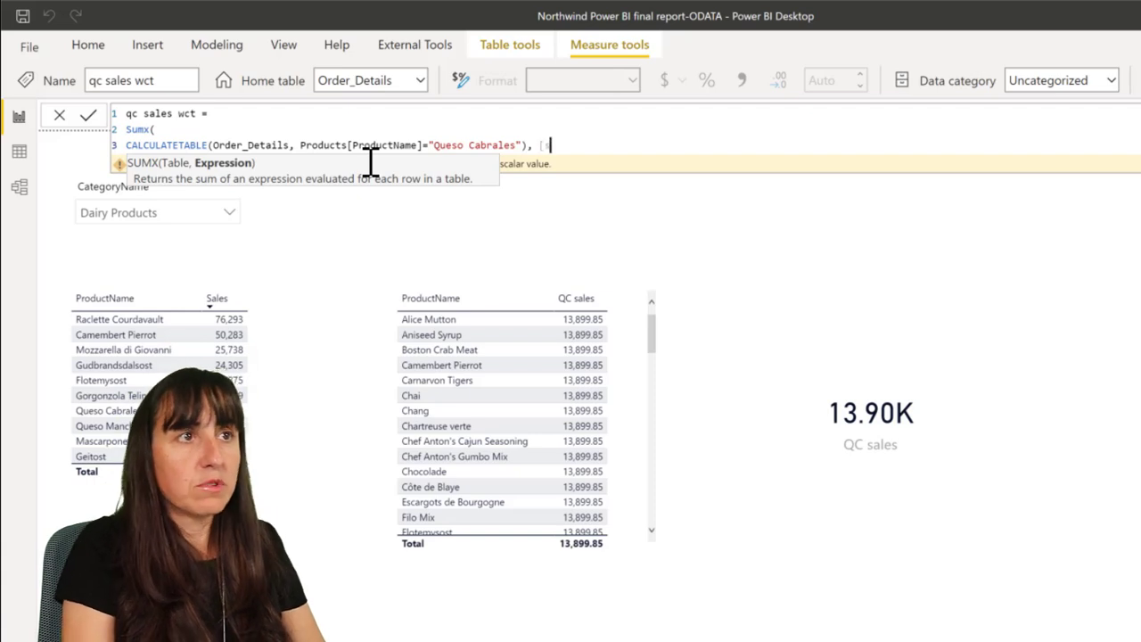
{"action": "type", "text": "a"}
{"action": "key", "text": "Tab"}
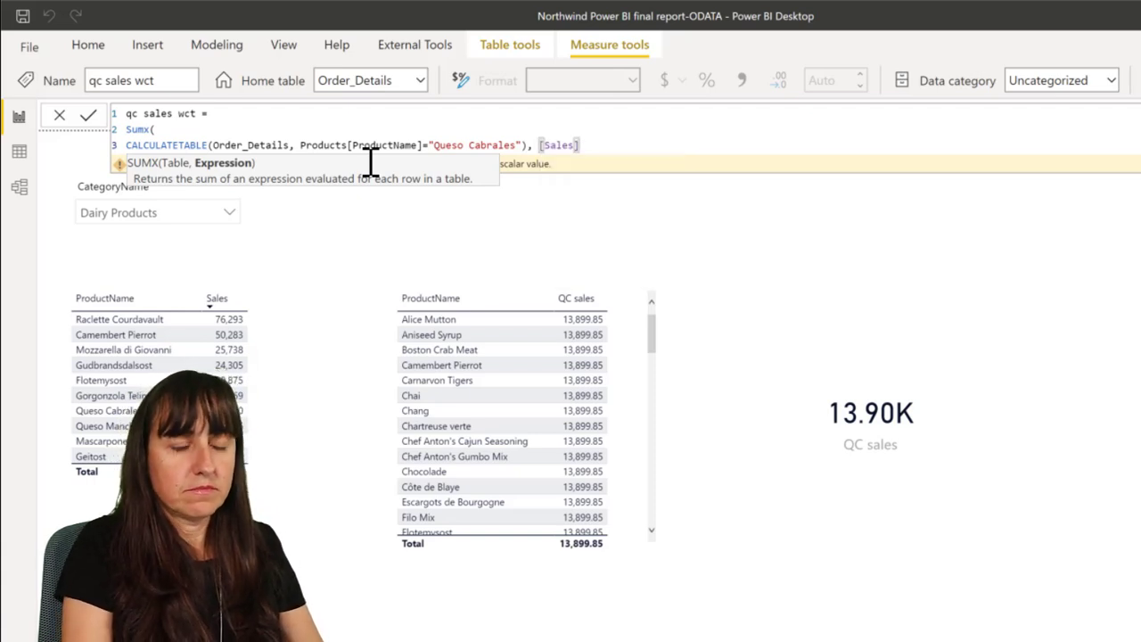
{"action": "key", "text": "Return"}
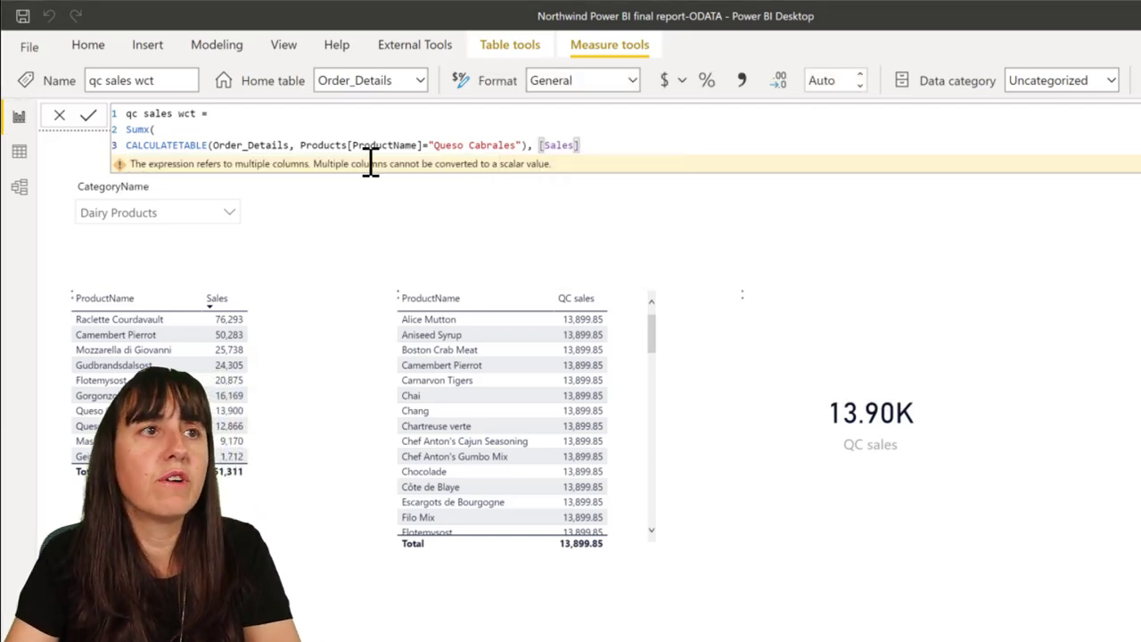
Step: Add a qc sales wct card showing 13.90K and select the QC sales card for comparison
{"action": "type", "text": ")"}
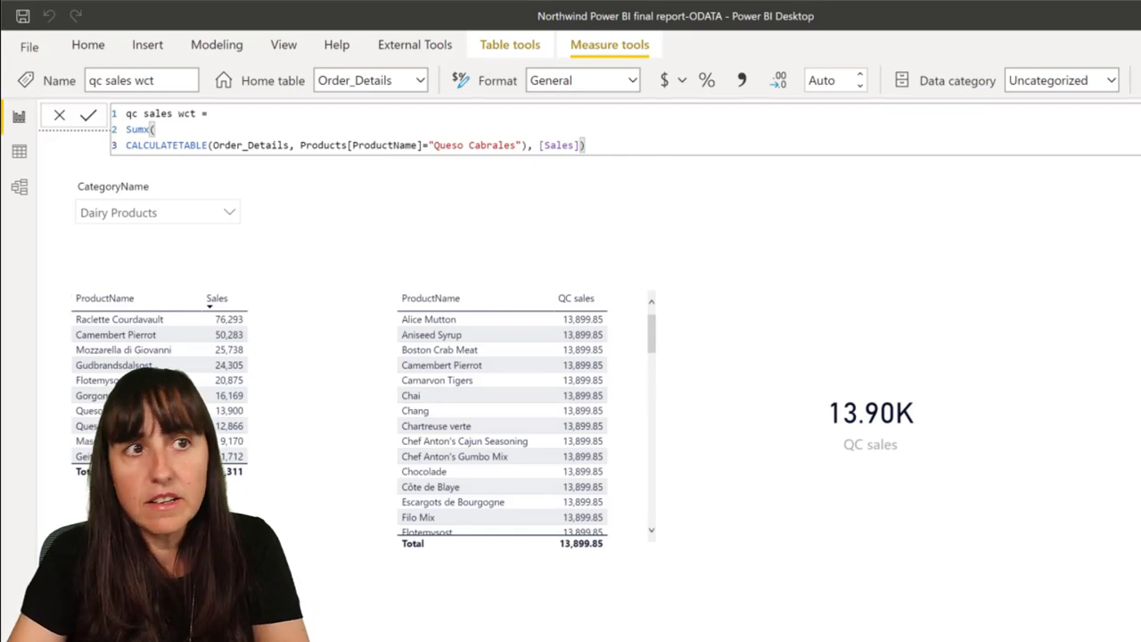
{"action": "left_click_drag", "start_coordinate": [1115, 303], "coordinate": [892, 268]}
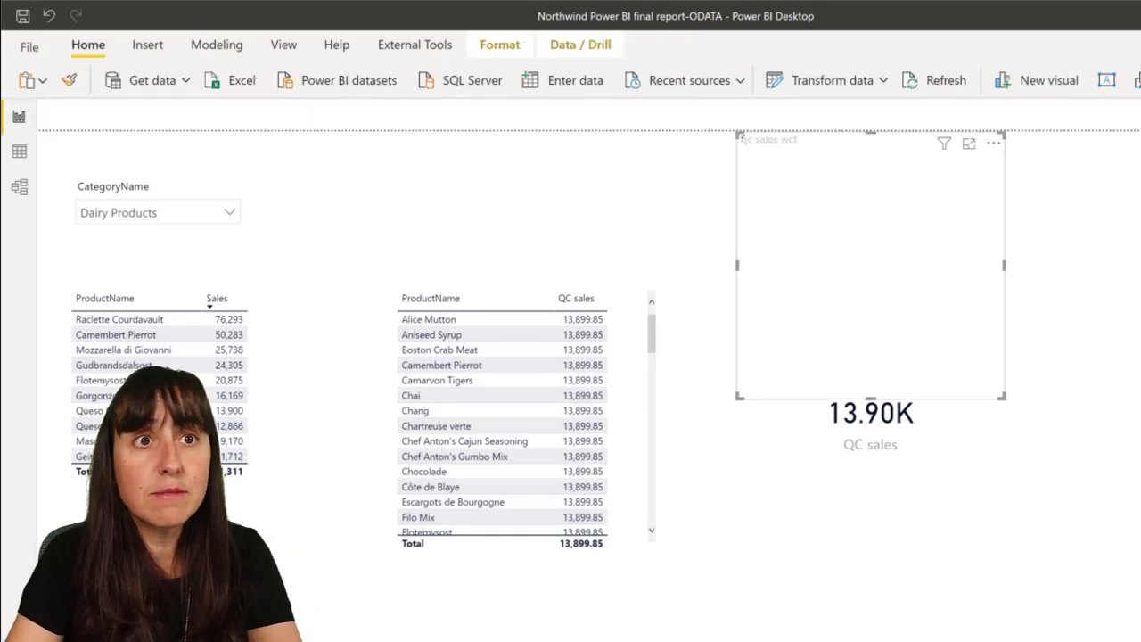
{"action": "left_click", "coordinate": [917, 486]}
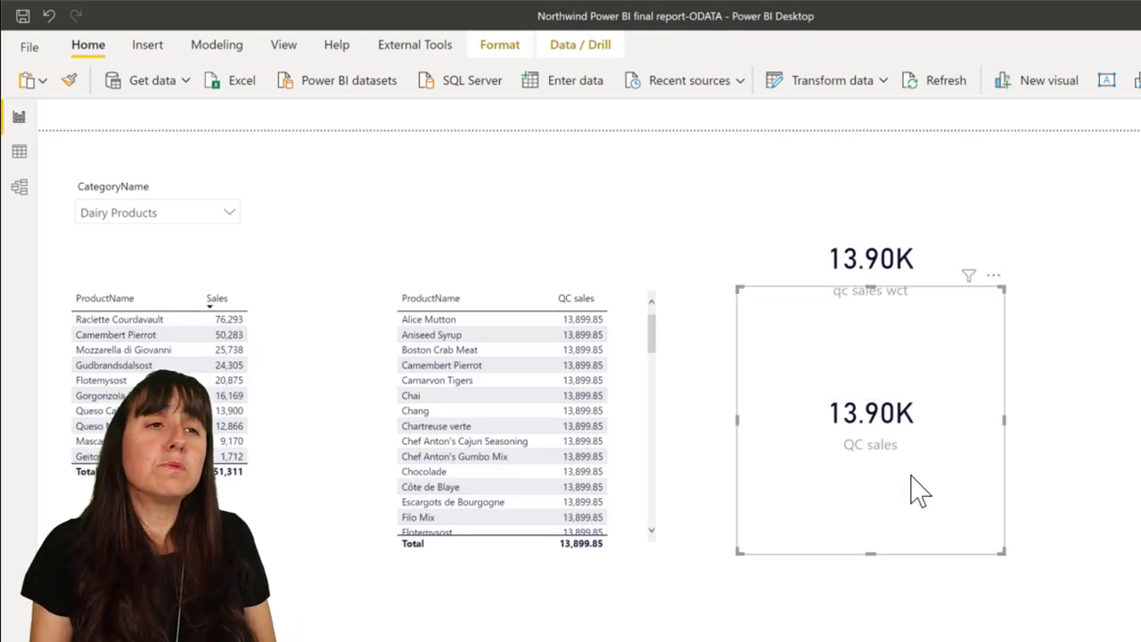